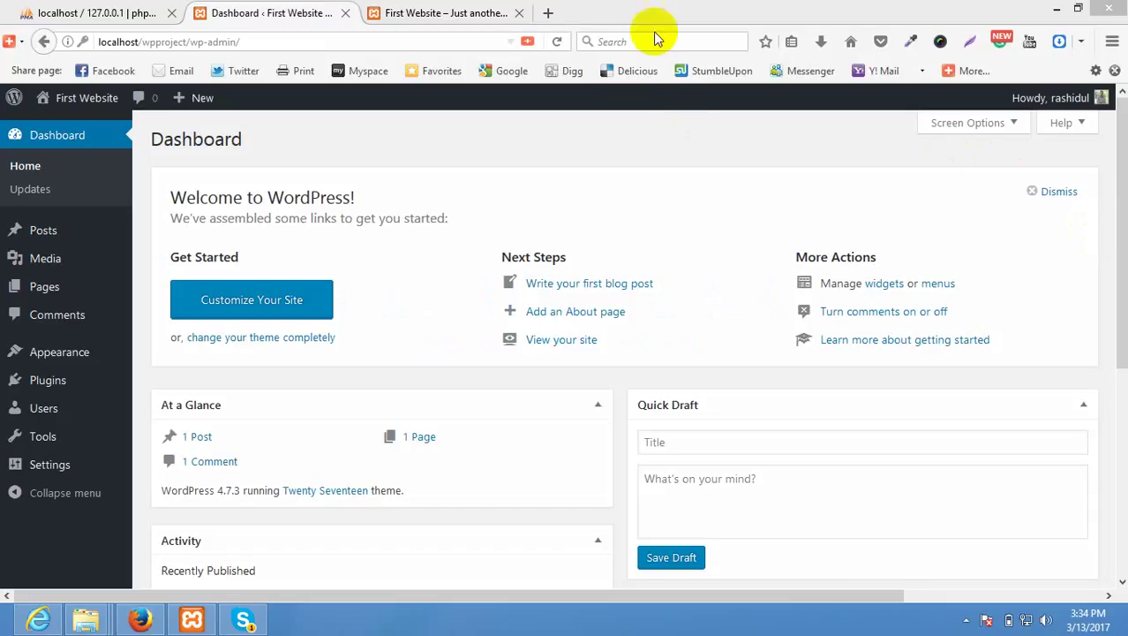
Bring the browser forward and scroll the First Website front page to the Hello world! post.
{"action": "left_click", "coordinate": [424, 161]}
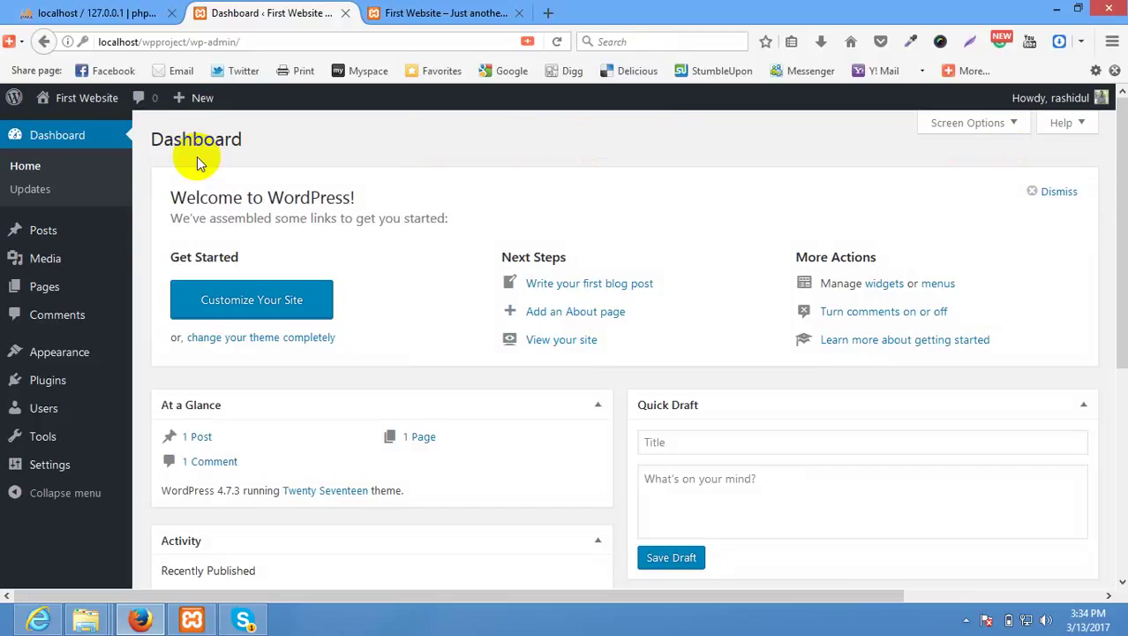
{"action": "left_click", "coordinate": [397, 13]}
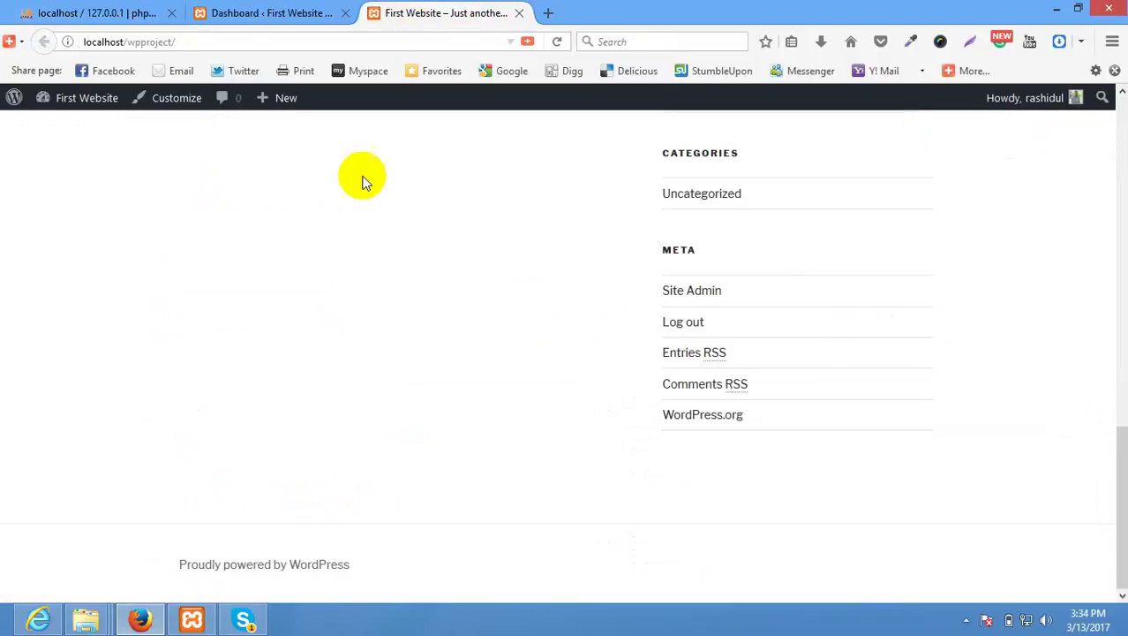
{"action": "scroll", "coordinate": [471, 341], "scroll_direction": "up", "scroll_amount": 15}
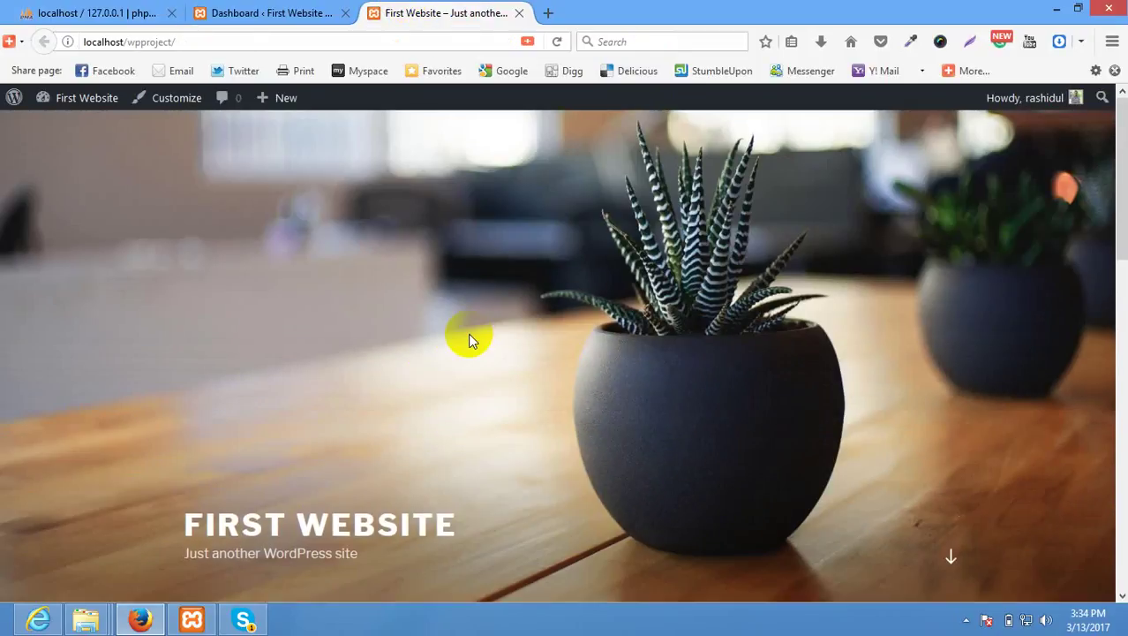
{"action": "scroll", "coordinate": [469, 341], "scroll_direction": "down", "scroll_amount": 5}
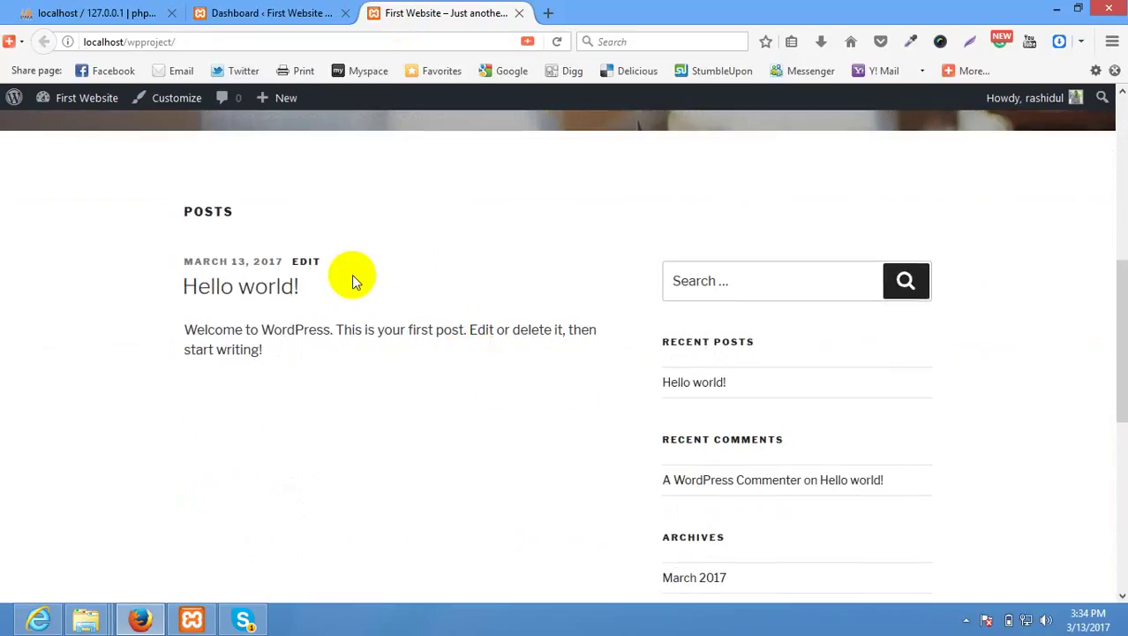
Switch to the 'Dashboard ‹ First Website' tab and show the Posts submenu in the admin sidebar.
{"action": "left_click", "coordinate": [269, 12]}
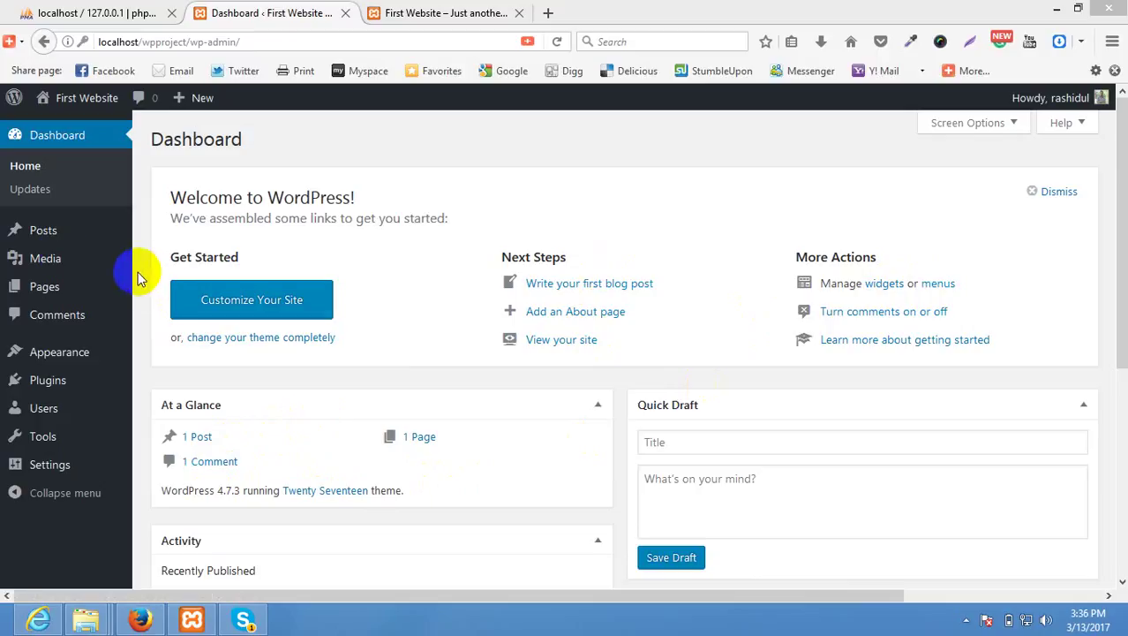
{"action": "left_click", "coordinate": [21, 226]}
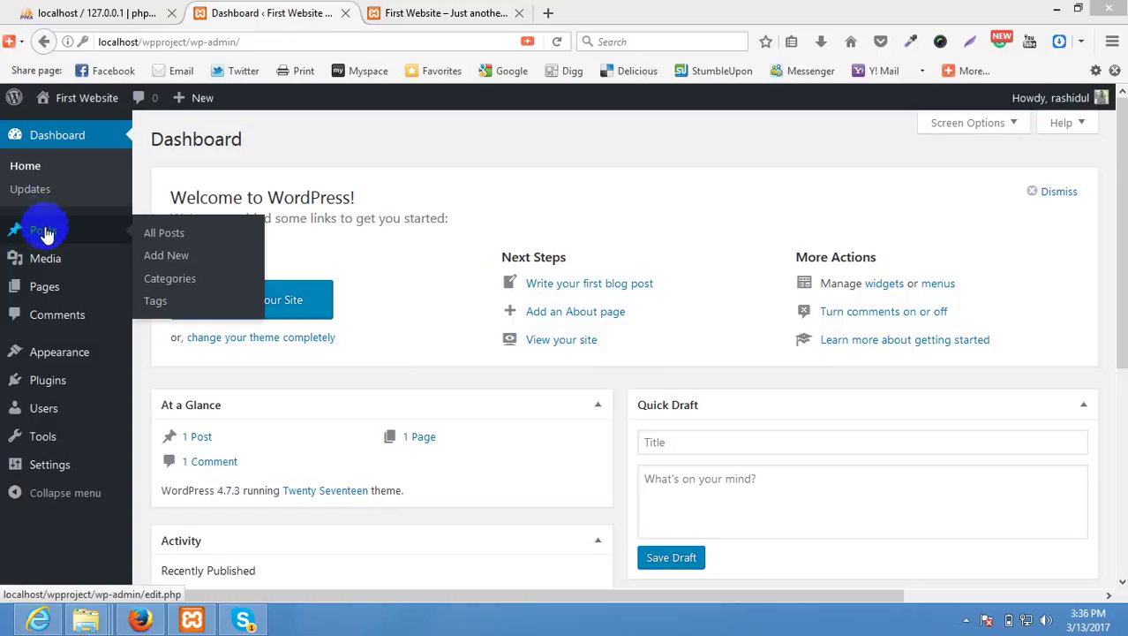
Look over the All Posts list, then open the empty Media Library.
{"action": "left_click", "coordinate": [46, 233]}
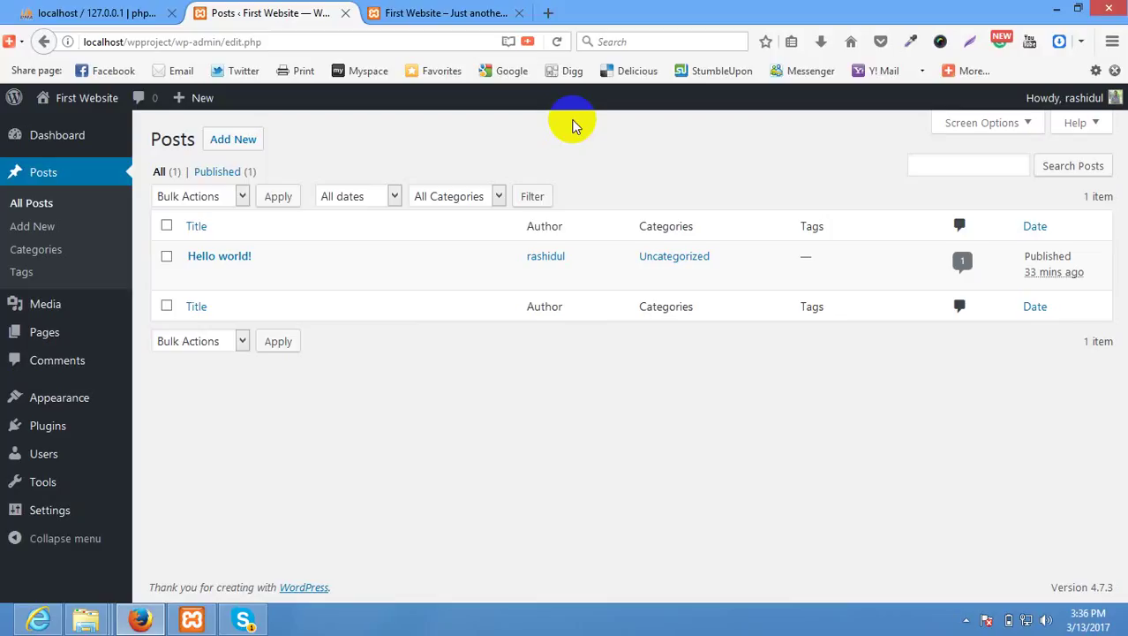
{"action": "left_click", "coordinate": [39, 311]}
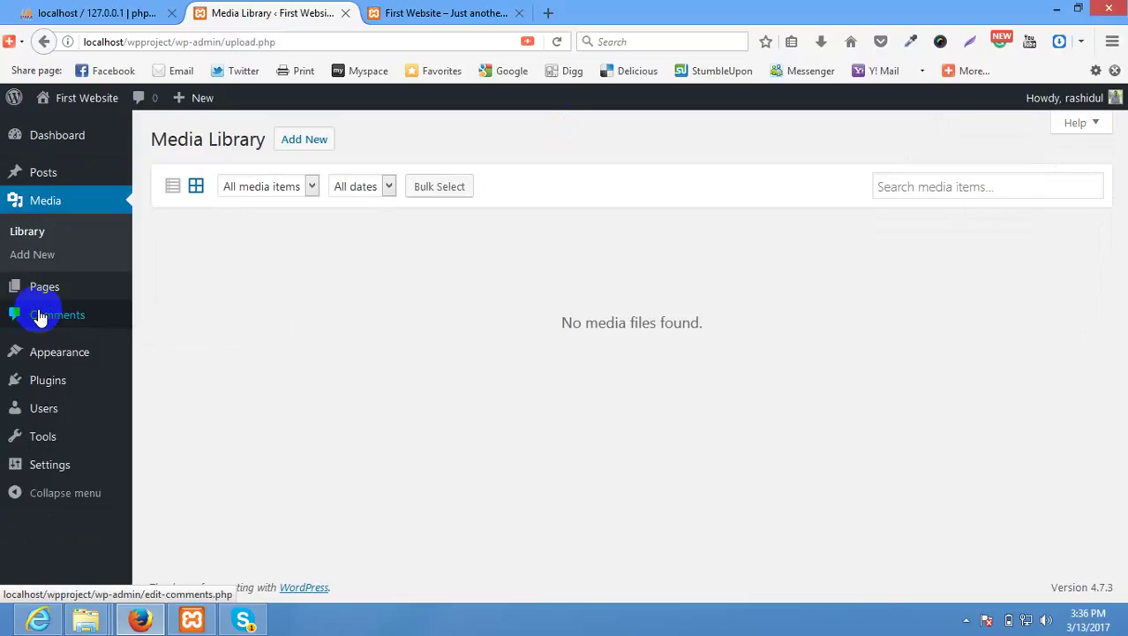
Check the 2 MB maximum upload size under Add New, then view the single sample comment in Comments.
{"action": "left_click", "coordinate": [293, 148]}
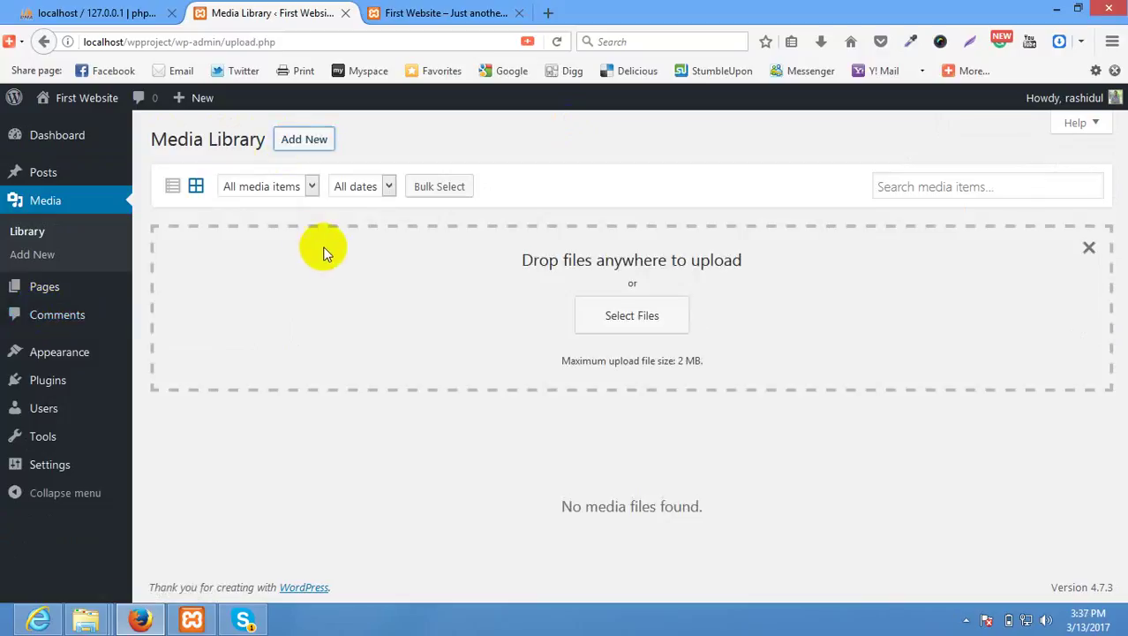
{"action": "left_click_drag", "start_coordinate": [581, 355], "coordinate": [701, 362]}
{"action": "left_click", "coordinate": [683, 363]}
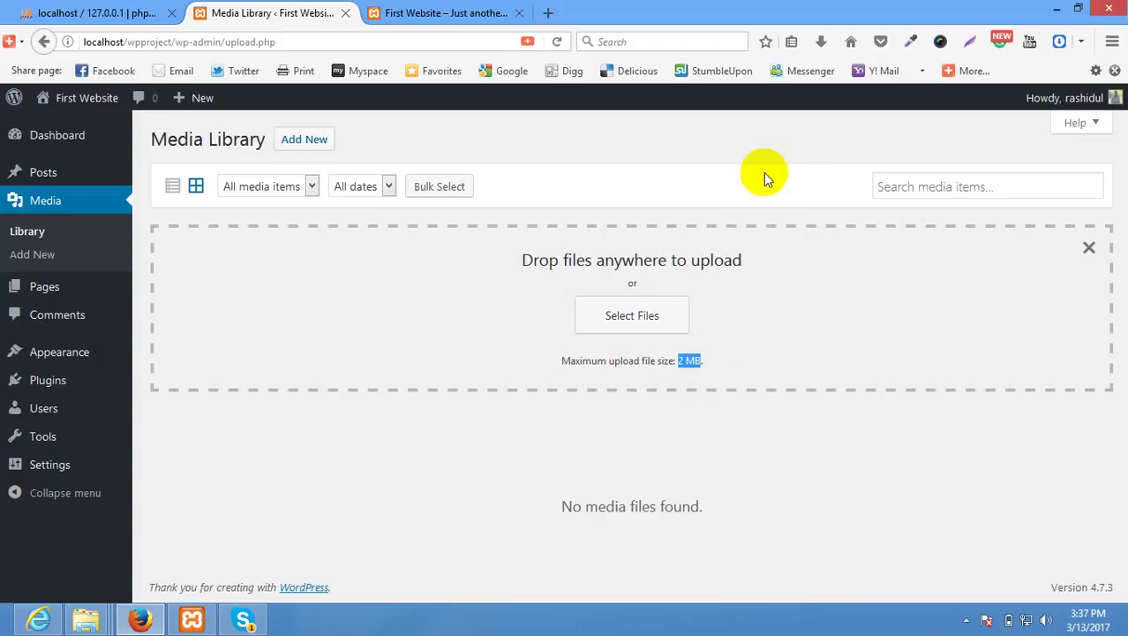
{"action": "left_click", "coordinate": [84, 323]}
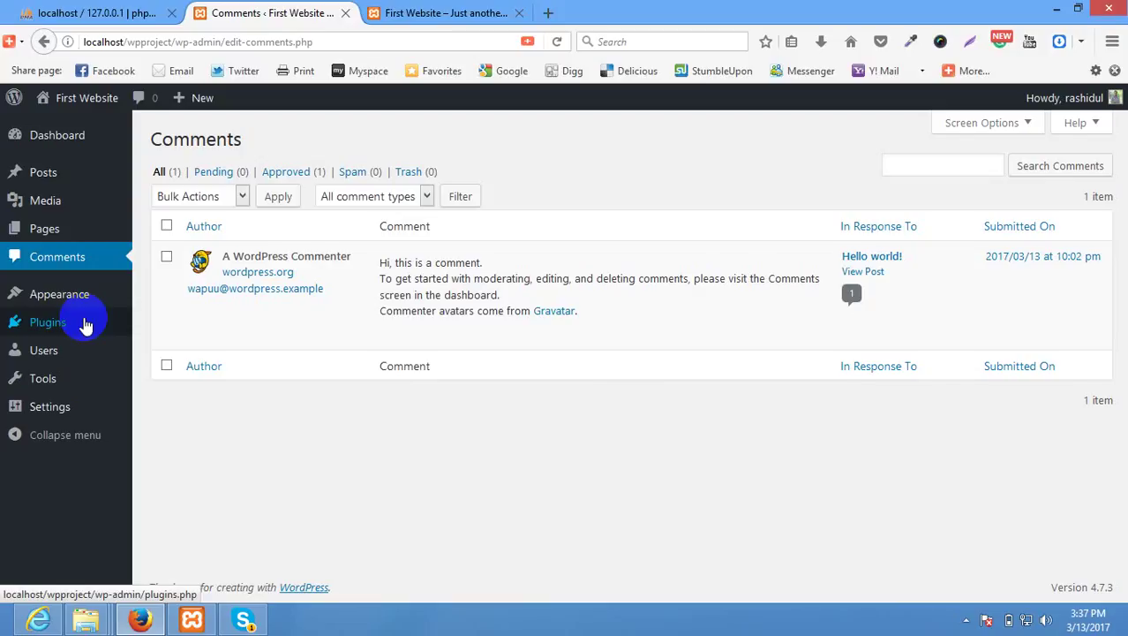
Open Appearance > Themes to see Twenty Seventeen active beside Twenty Fifteen and Twenty Sixteen.
{"action": "left_click", "coordinate": [87, 306]}
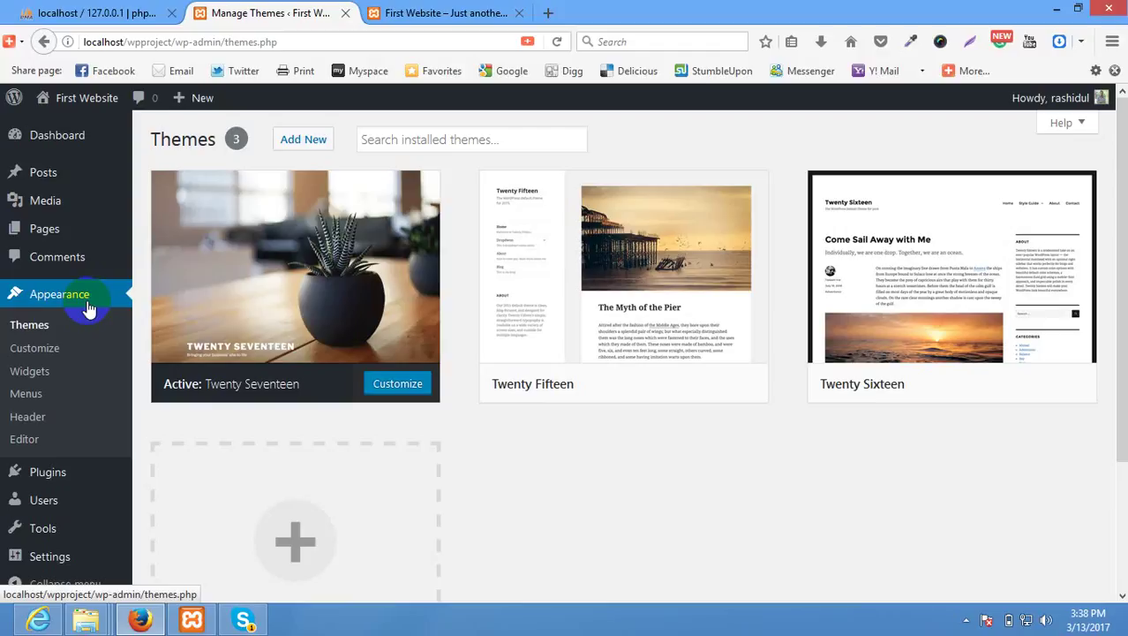
Compare the Widgets Sidebar (Search, Recent Posts, Archives, Meta and others) against the live front-page sidebar.
{"action": "left_click", "coordinate": [62, 373]}
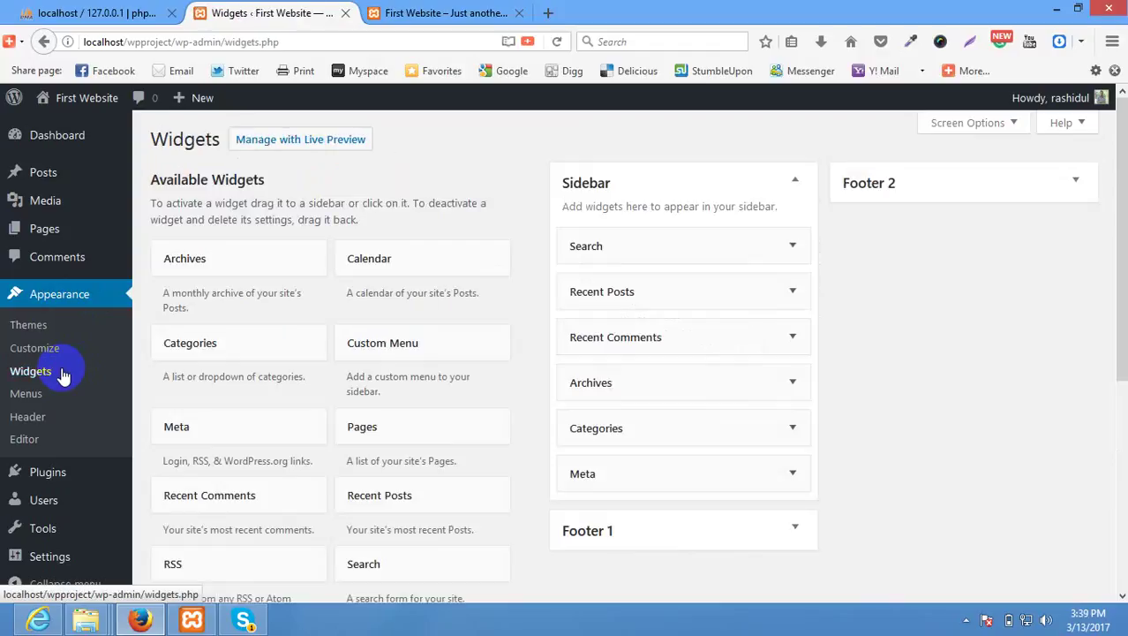
{"action": "left_click", "coordinate": [406, 12]}
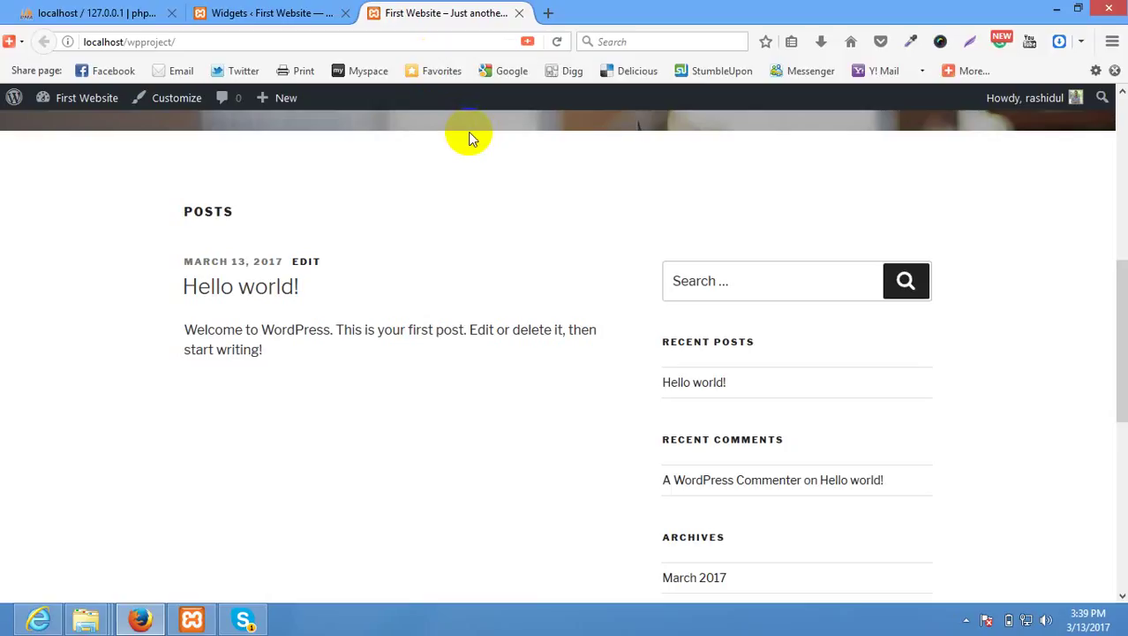
{"action": "scroll", "coordinate": [864, 344], "scroll_direction": "down", "scroll_amount": 2}
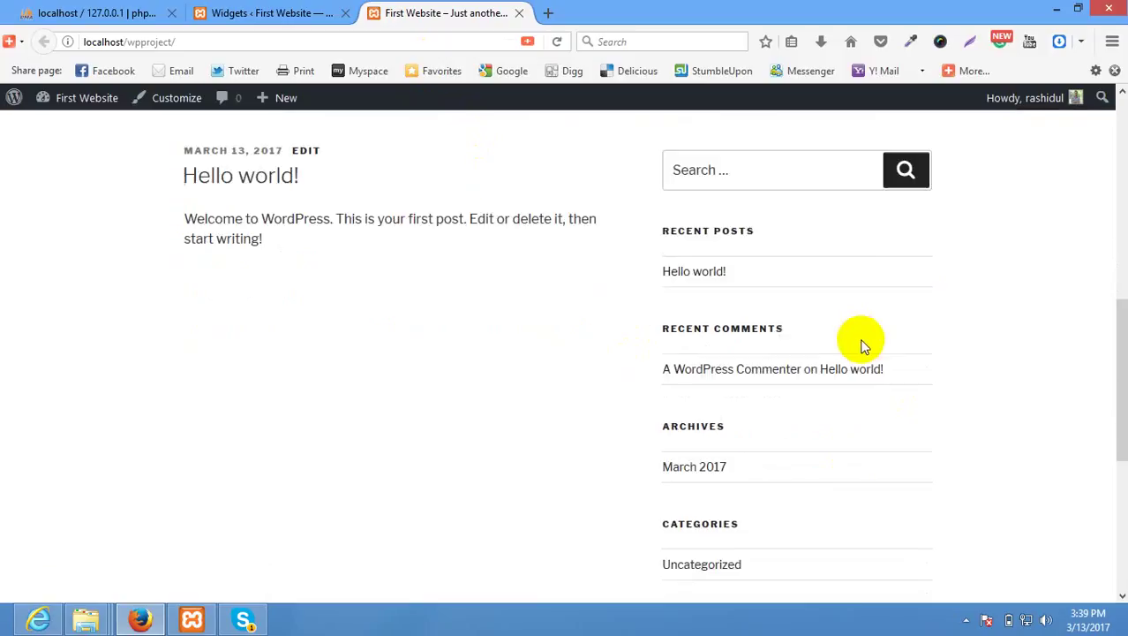
{"action": "scroll", "coordinate": [756, 333], "scroll_direction": "down", "scroll_amount": 1}
{"action": "scroll", "coordinate": [497, 307], "scroll_direction": "up", "scroll_amount": 6}
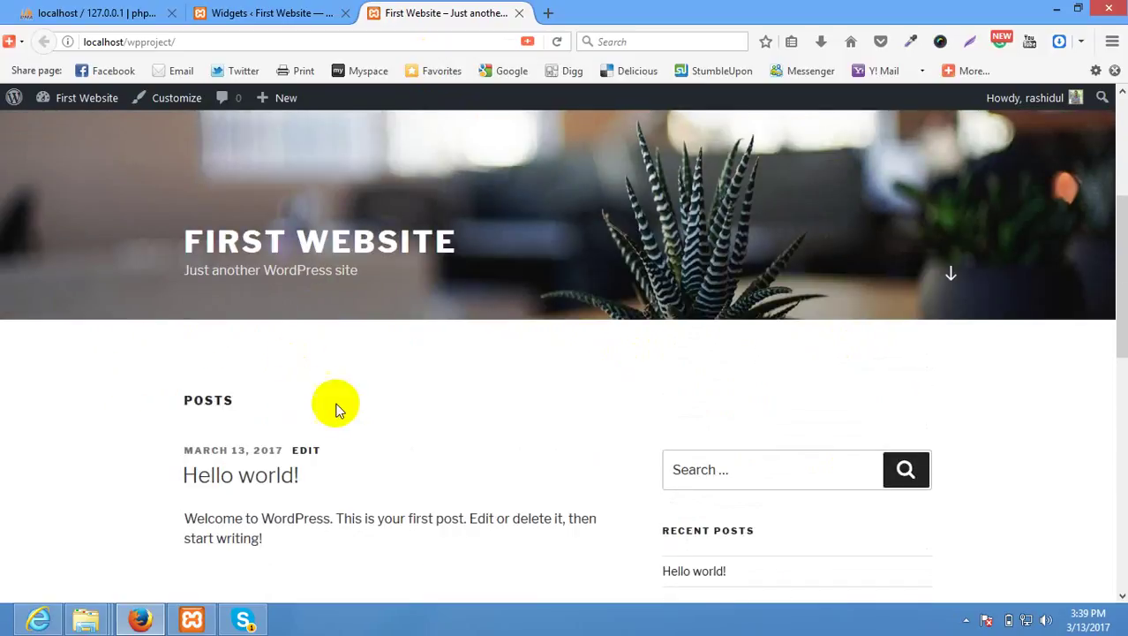
{"action": "scroll", "coordinate": [634, 410], "scroll_direction": "down", "scroll_amount": 3}
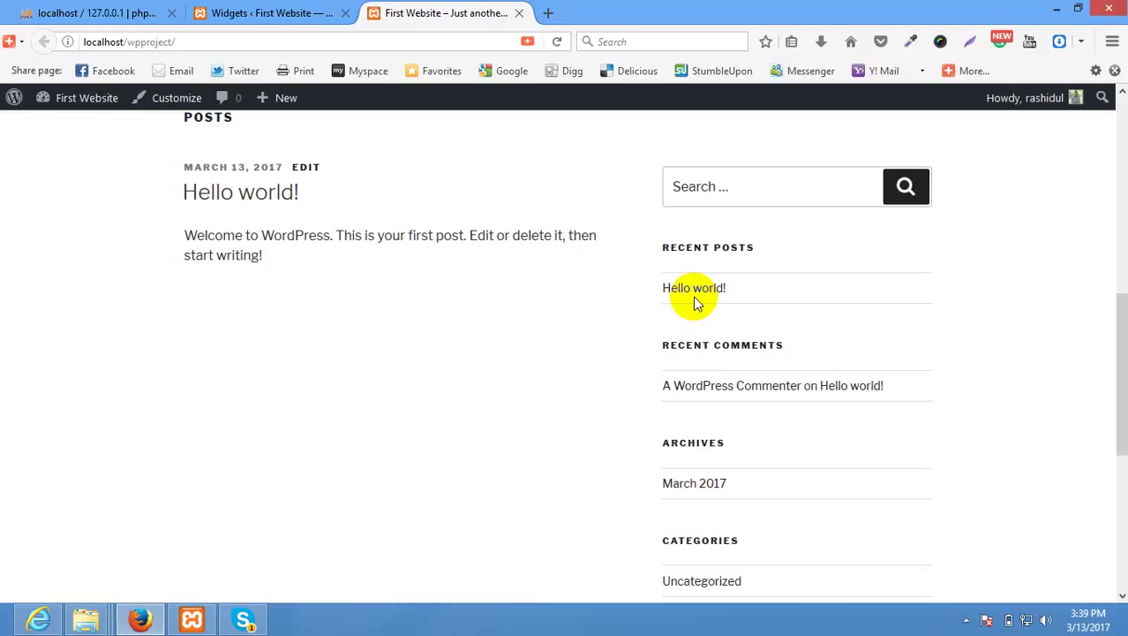
{"action": "left_click", "coordinate": [302, 11]}
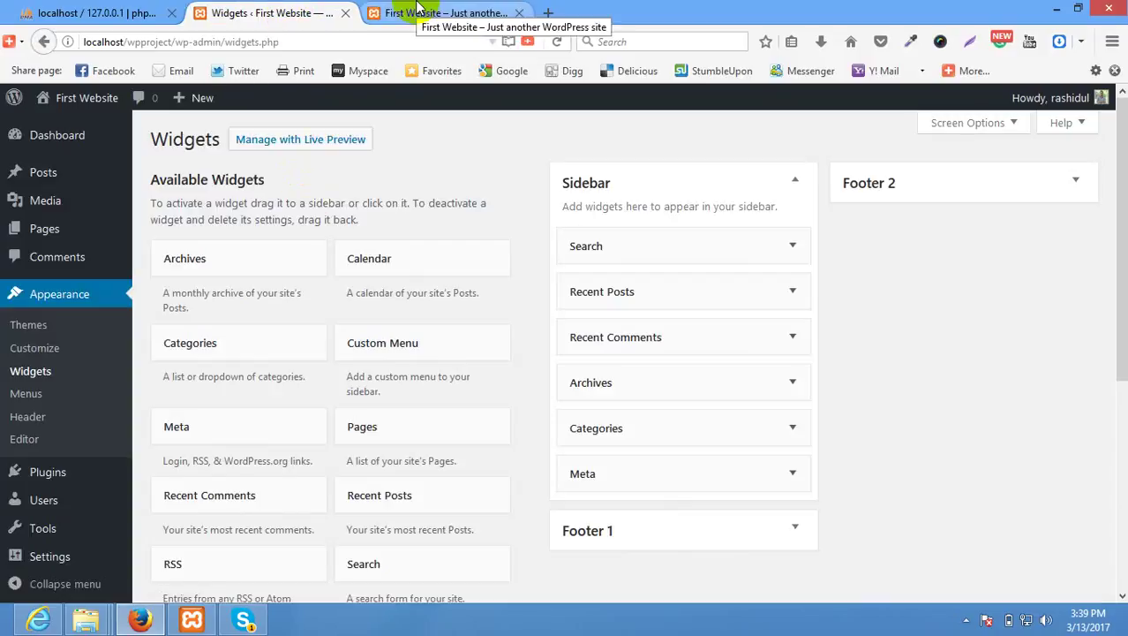
Check the empty Menus screen, reload the site's front page, and open a new browser tab.
{"action": "left_click", "coordinate": [38, 396]}
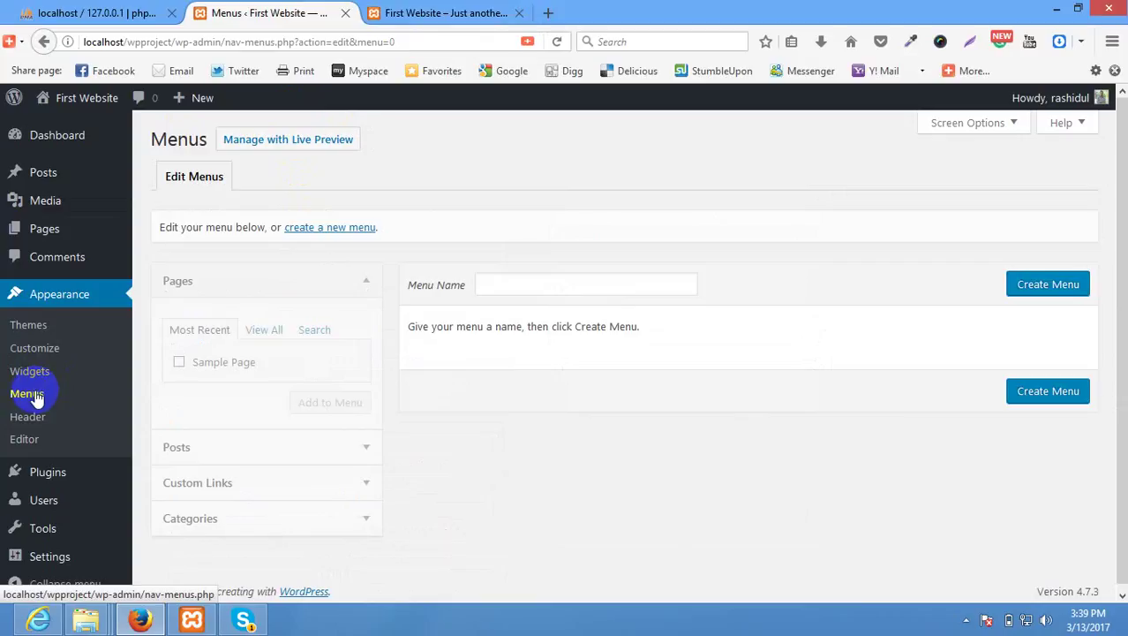
{"action": "left_click", "coordinate": [475, 16]}
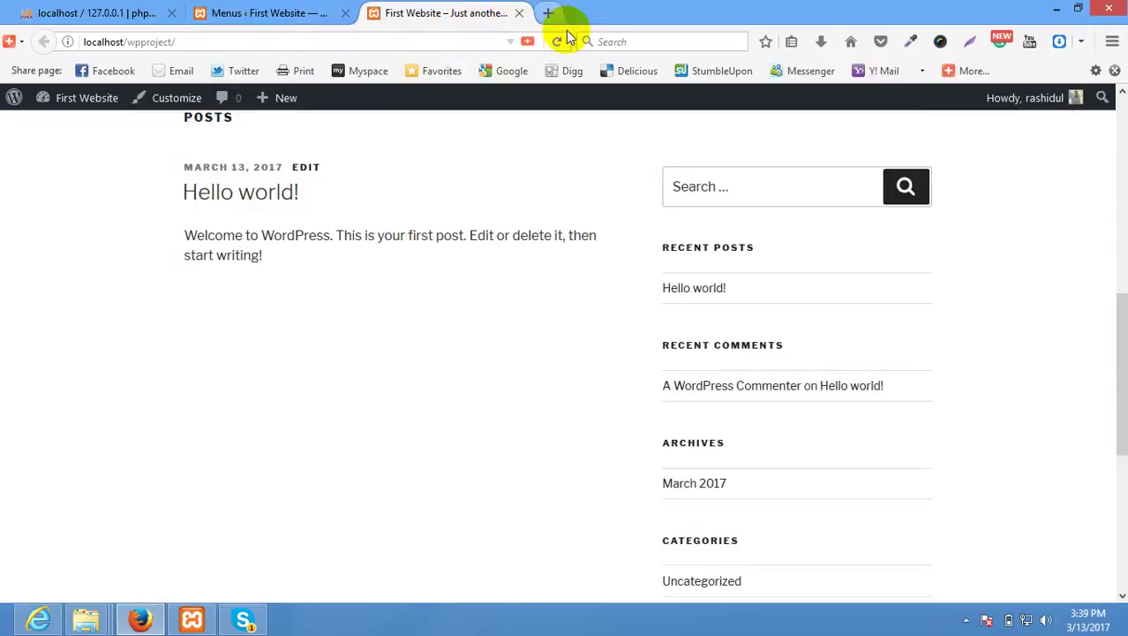
{"action": "left_click", "coordinate": [565, 39]}
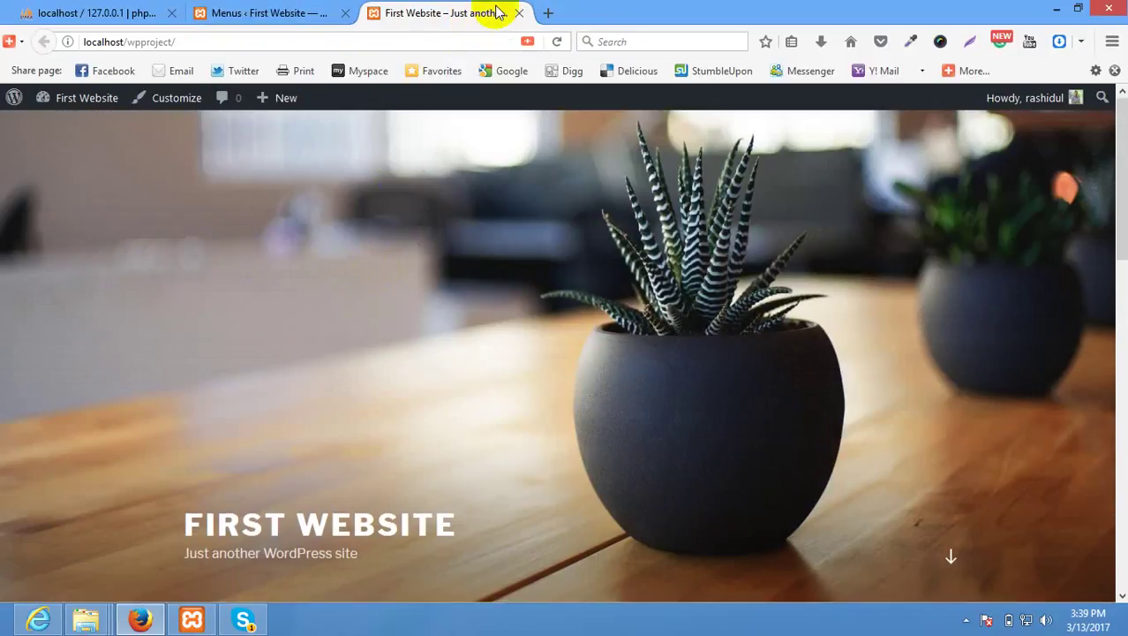
{"action": "left_click", "coordinate": [548, 12]}
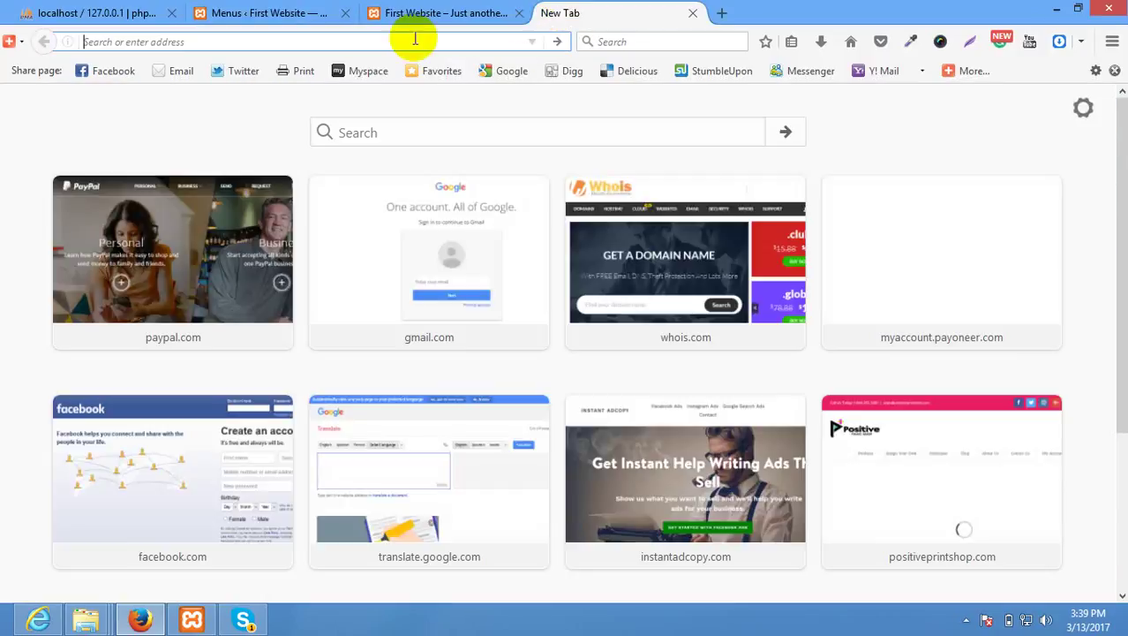
Load godaddy.com, then google.com via autocomplete in the new tab, and return to the Menus tab.
{"action": "type", "text": "godaddy.com/"}
{"action": "key", "text": "Return"}
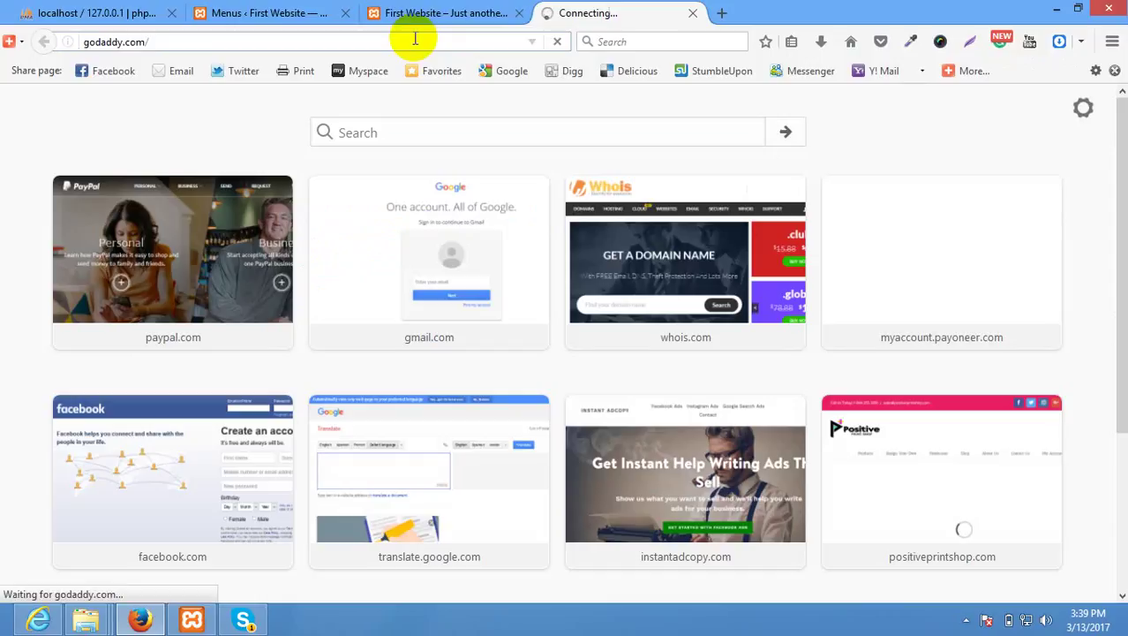
{"action": "left_click", "coordinate": [415, 38]}
{"action": "type", "text": "google"}
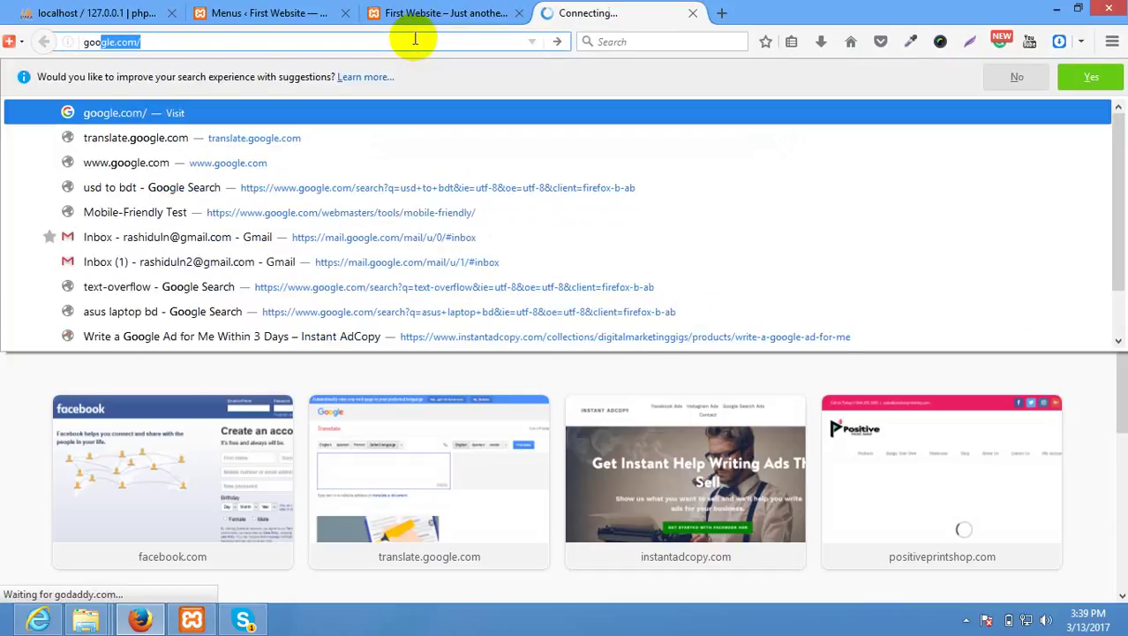
{"action": "key", "text": "Return"}
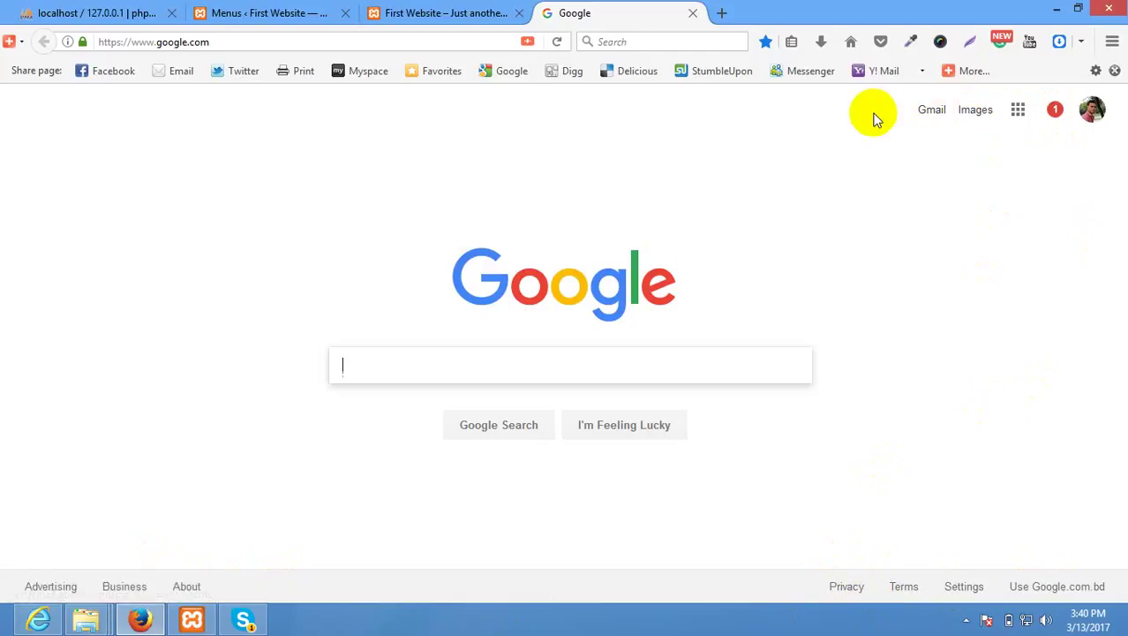
{"action": "left_click", "coordinate": [287, 13]}
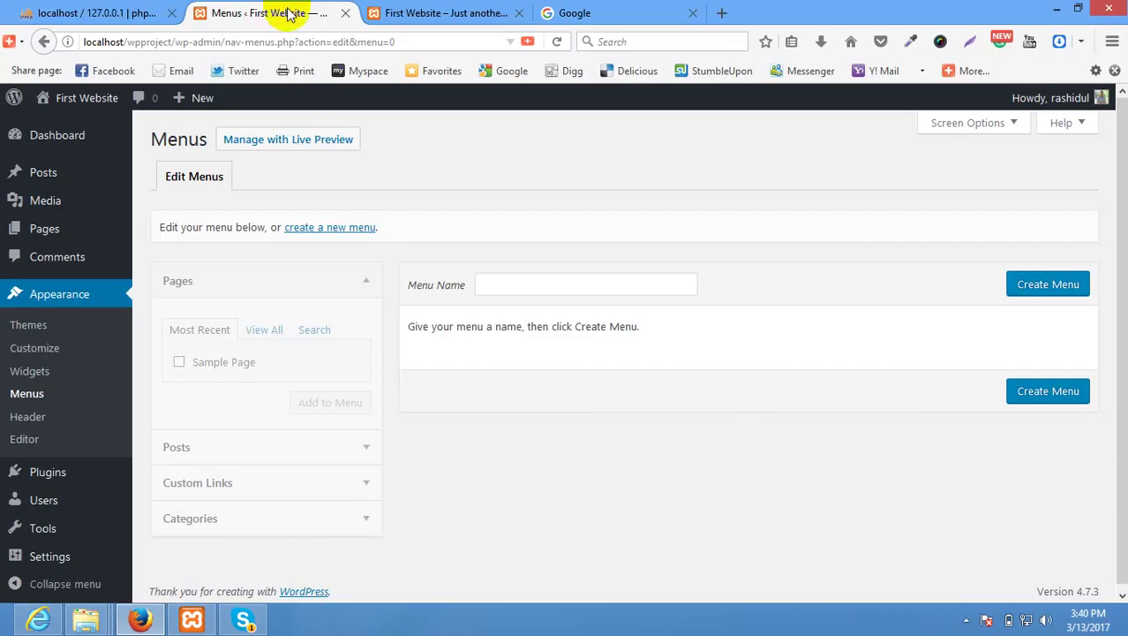
{"action": "left_click", "coordinate": [537, 280]}
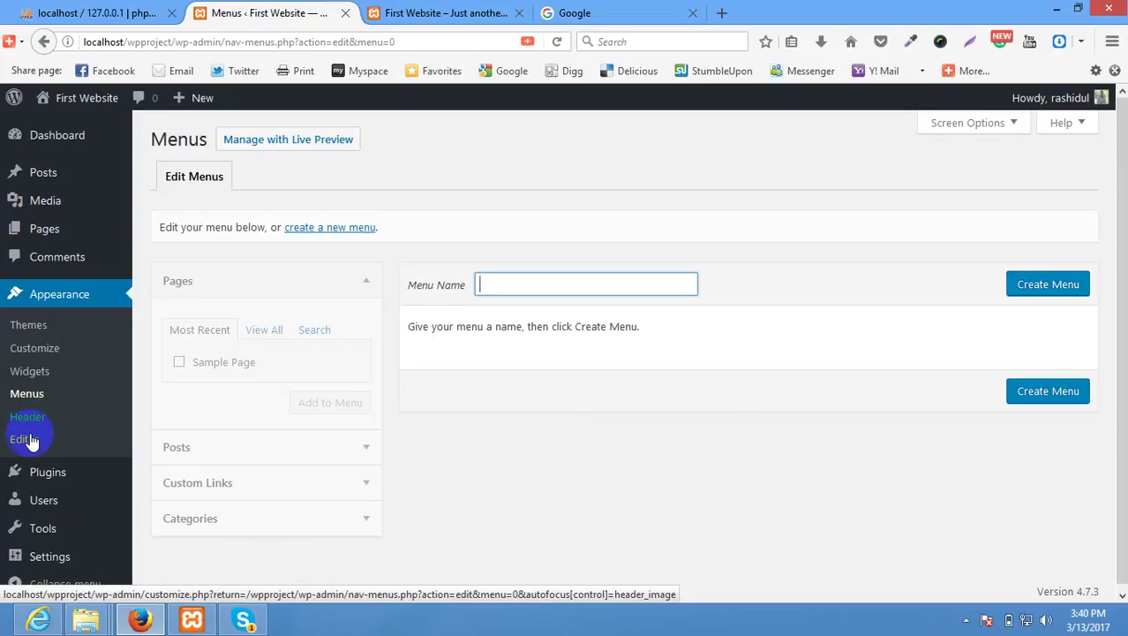
{"action": "left_click", "coordinate": [24, 439]}
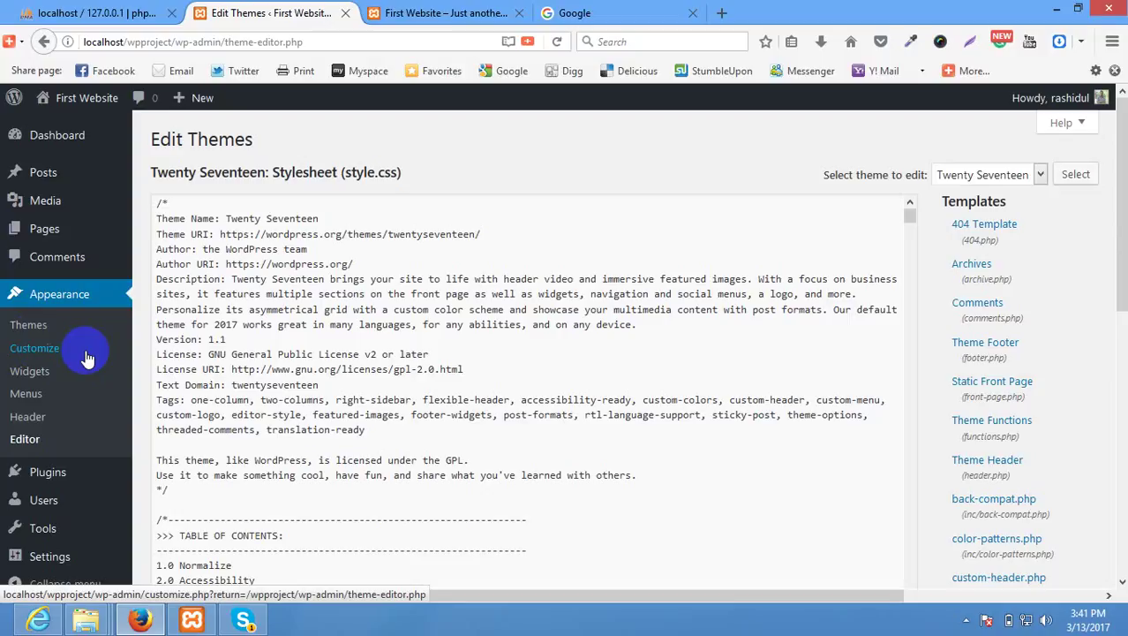
Scroll the admin sidebar and open the Plugins screen listing Akismet Anti-Spam and Hello Dolly.
{"action": "scroll", "coordinate": [99, 406], "scroll_direction": "down", "scroll_amount": 3}
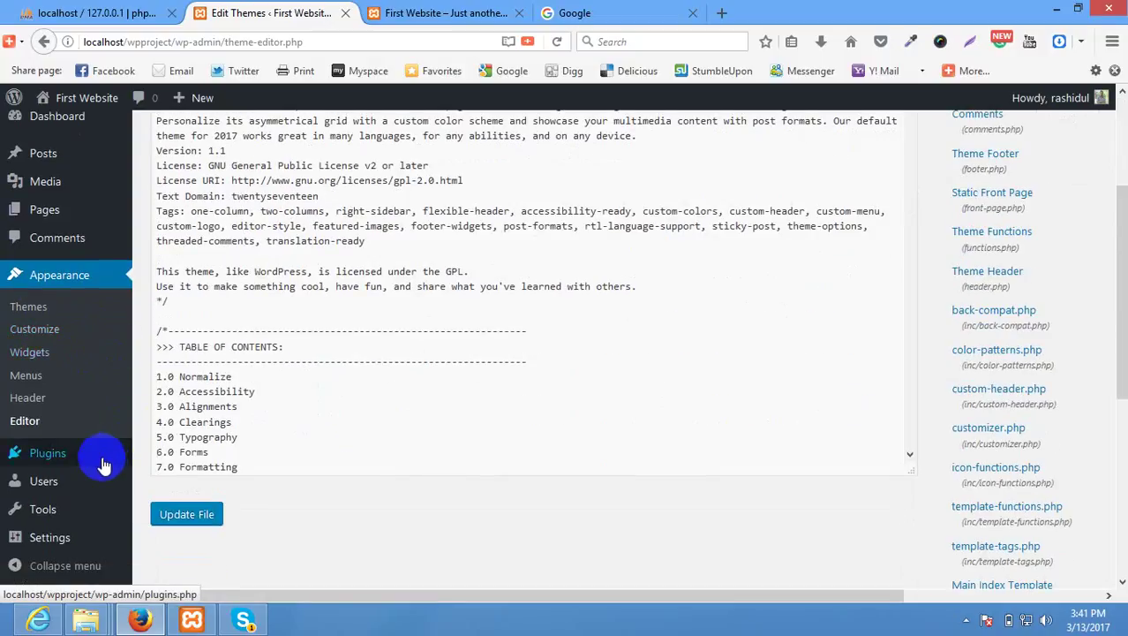
{"action": "left_click", "coordinate": [97, 459]}
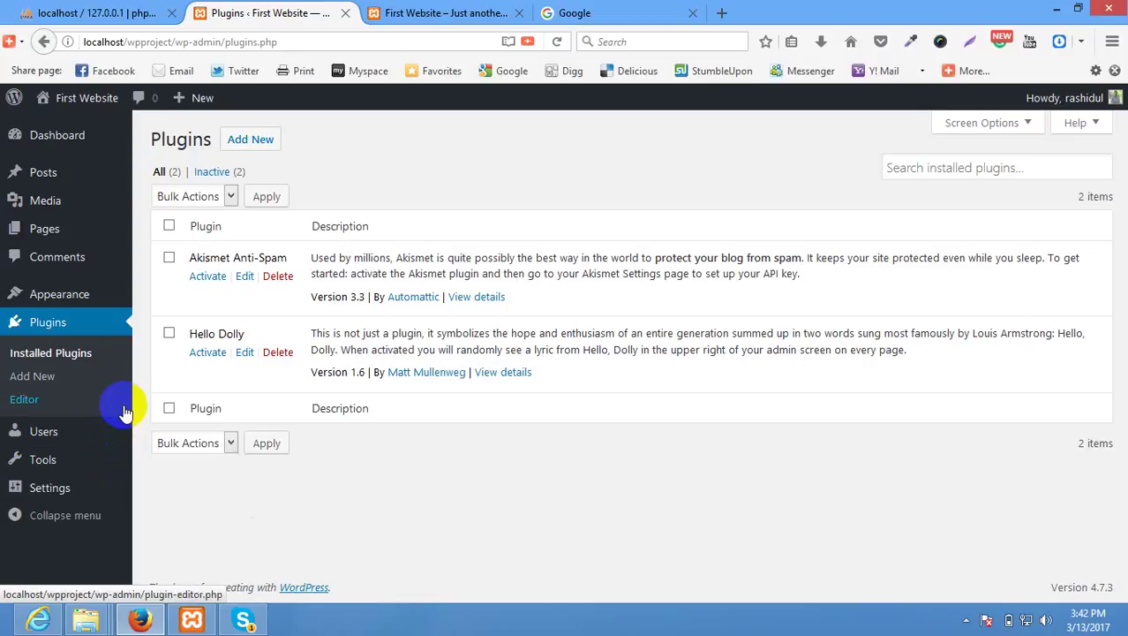
Show Installed Plugins with Akismet Anti-Spam 3.3 and Hello Dolly 1.6, both inactive.
{"action": "left_click", "coordinate": [53, 383]}
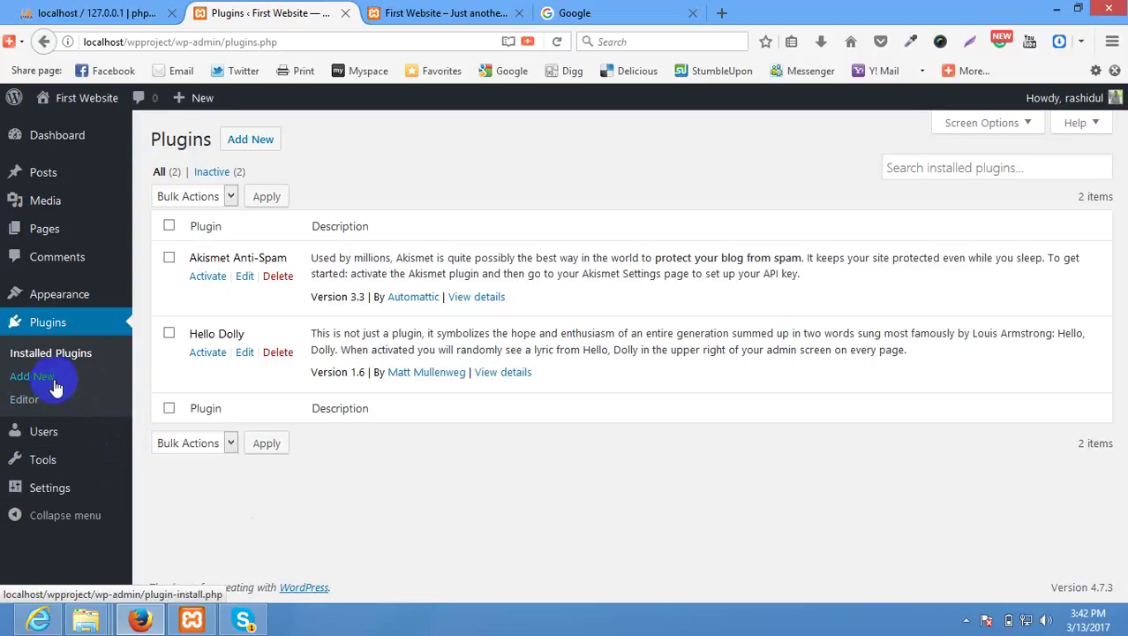
Open the Users list and start adding a new user with Add New.
{"action": "left_click", "coordinate": [90, 439]}
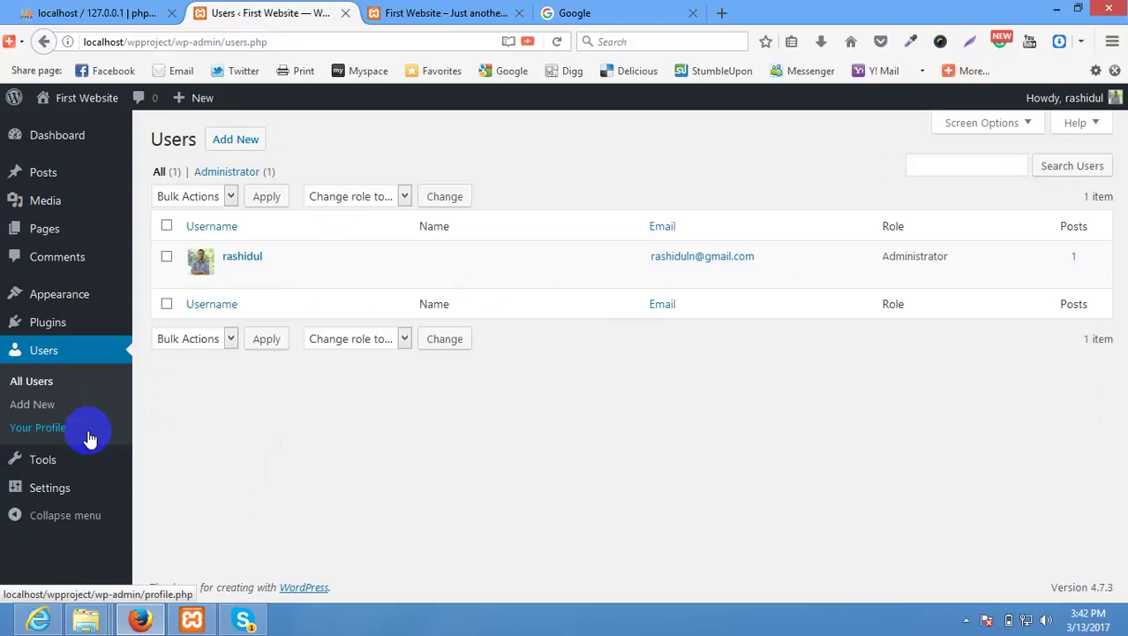
{"action": "left_click", "coordinate": [226, 150]}
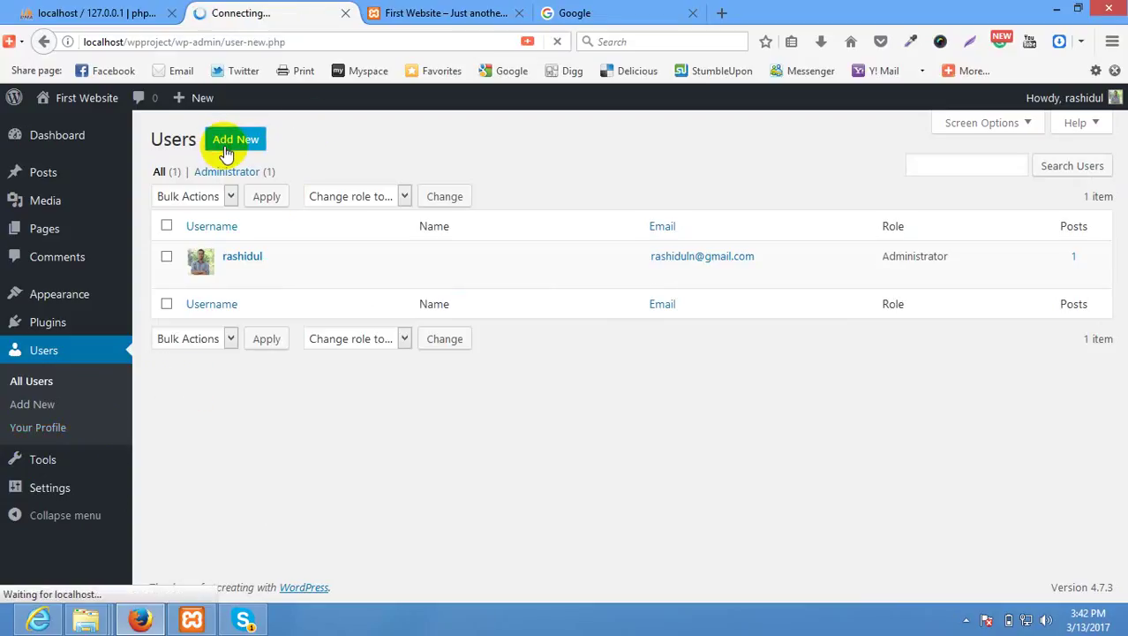
Look over the blank Username, Email and Role fields of Add New User without changing anything.
{"action": "left_click", "coordinate": [356, 212]}
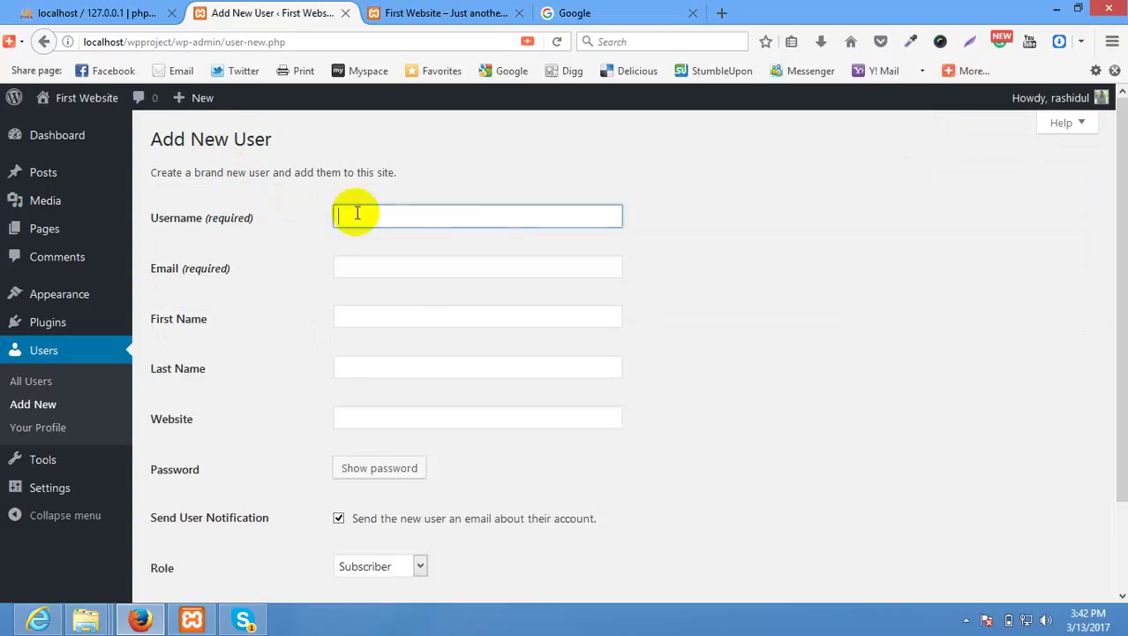
{"action": "scroll", "coordinate": [404, 241], "scroll_direction": "down", "scroll_amount": 2}
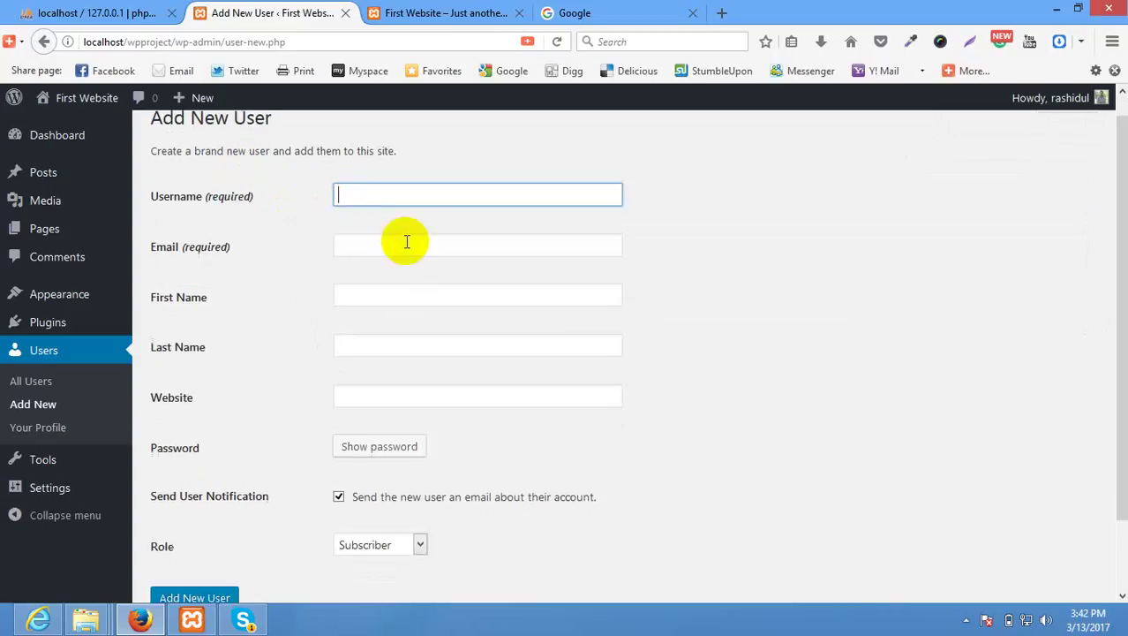
{"action": "left_click", "coordinate": [389, 165]}
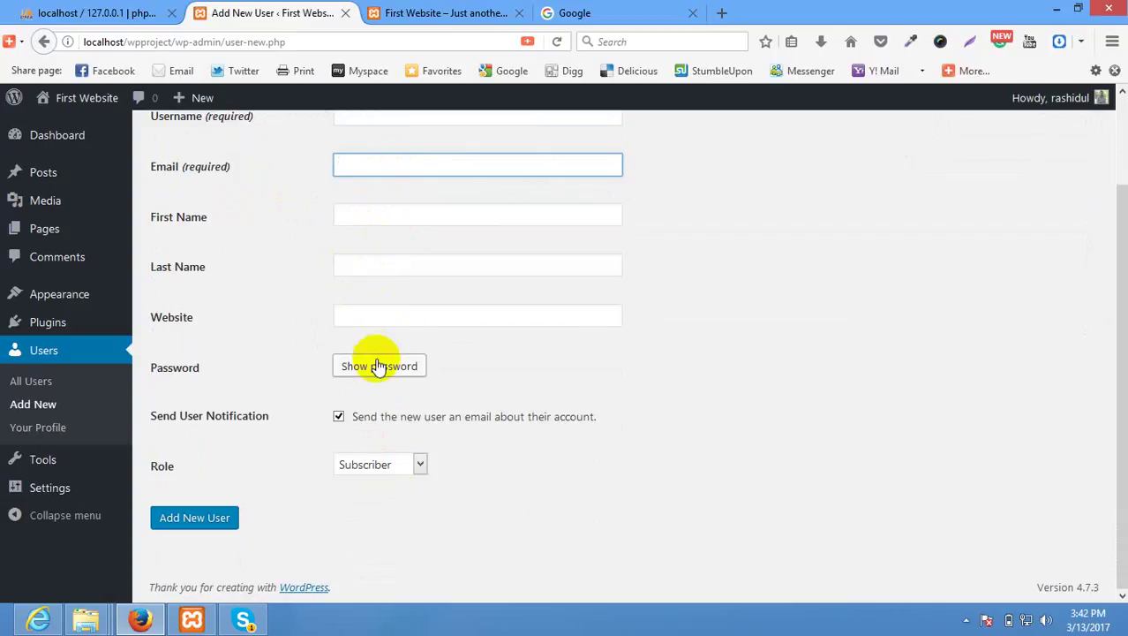
{"action": "left_click", "coordinate": [486, 478]}
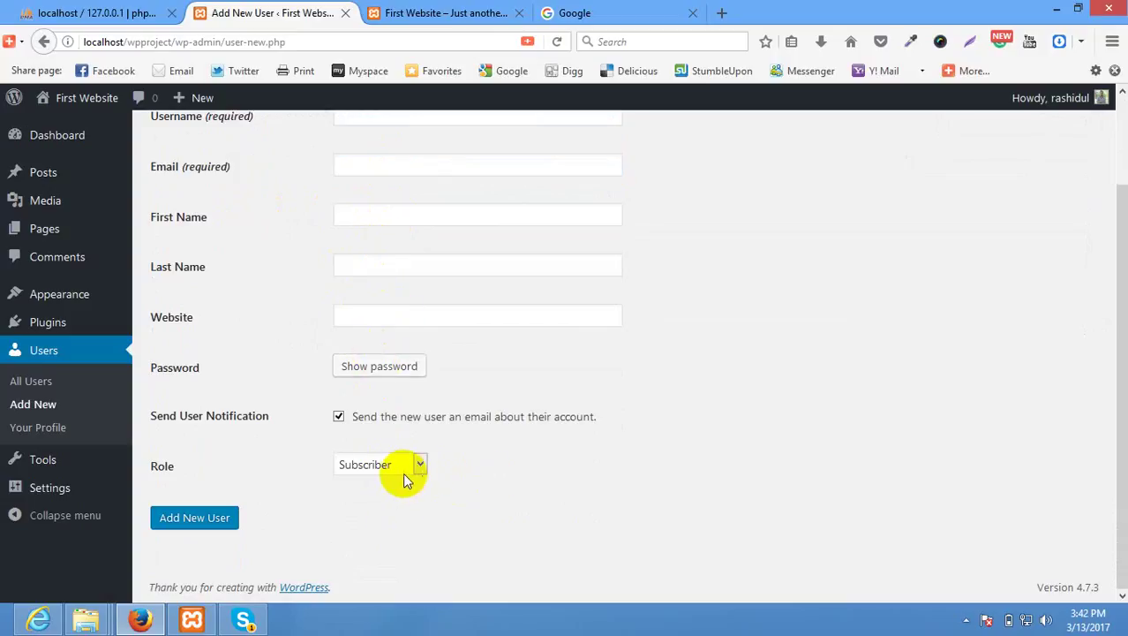
{"action": "left_click", "coordinate": [403, 471]}
{"action": "left_click", "coordinate": [464, 465]}
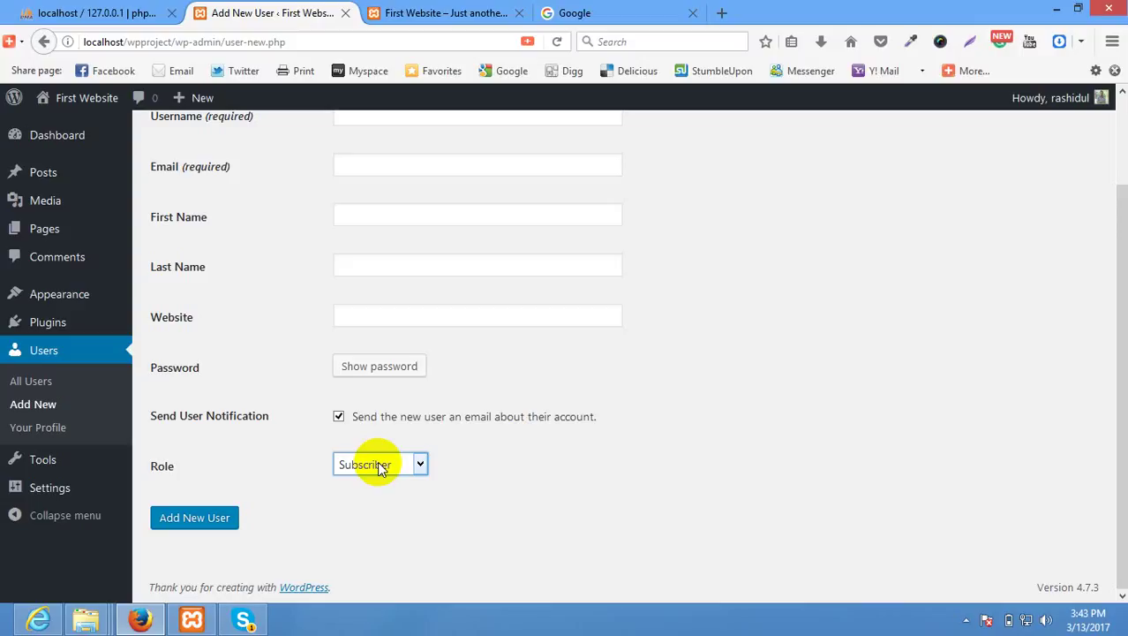
Choose Contributor as the new user's role.
{"action": "left_click", "coordinate": [380, 465]}
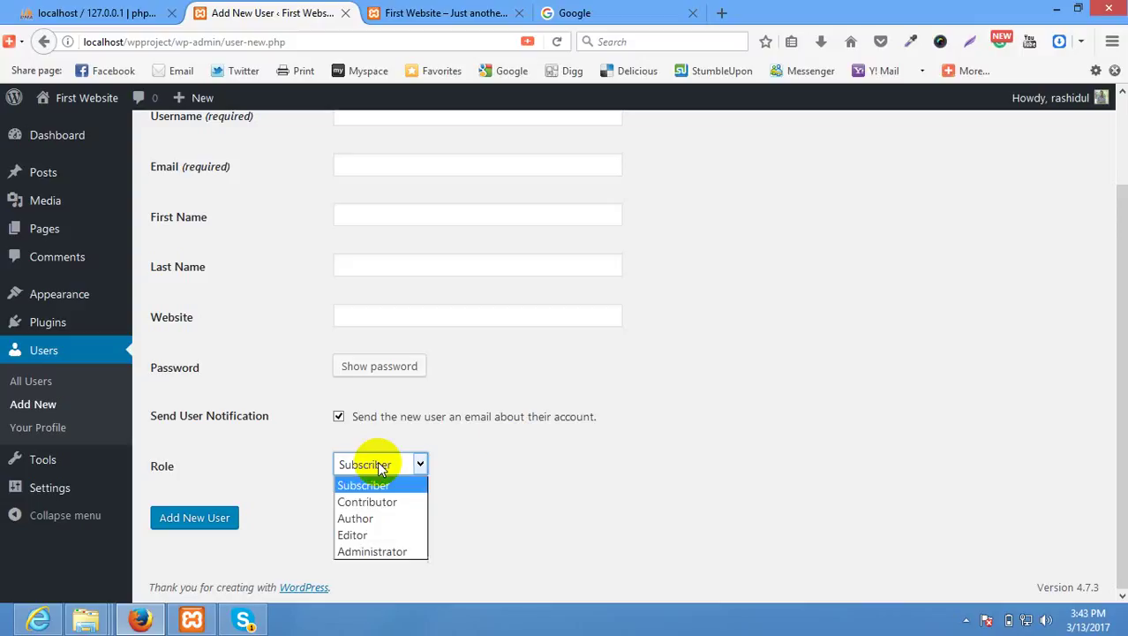
{"action": "left_click", "coordinate": [601, 423]}
{"action": "left_click", "coordinate": [393, 476]}
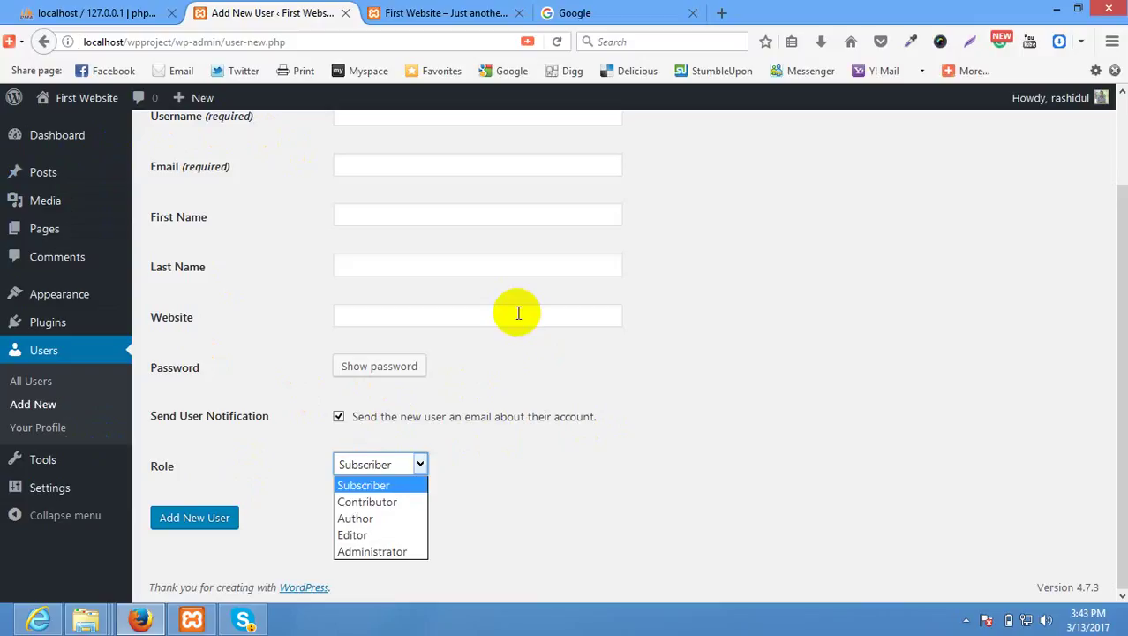
{"action": "left_click", "coordinate": [408, 502]}
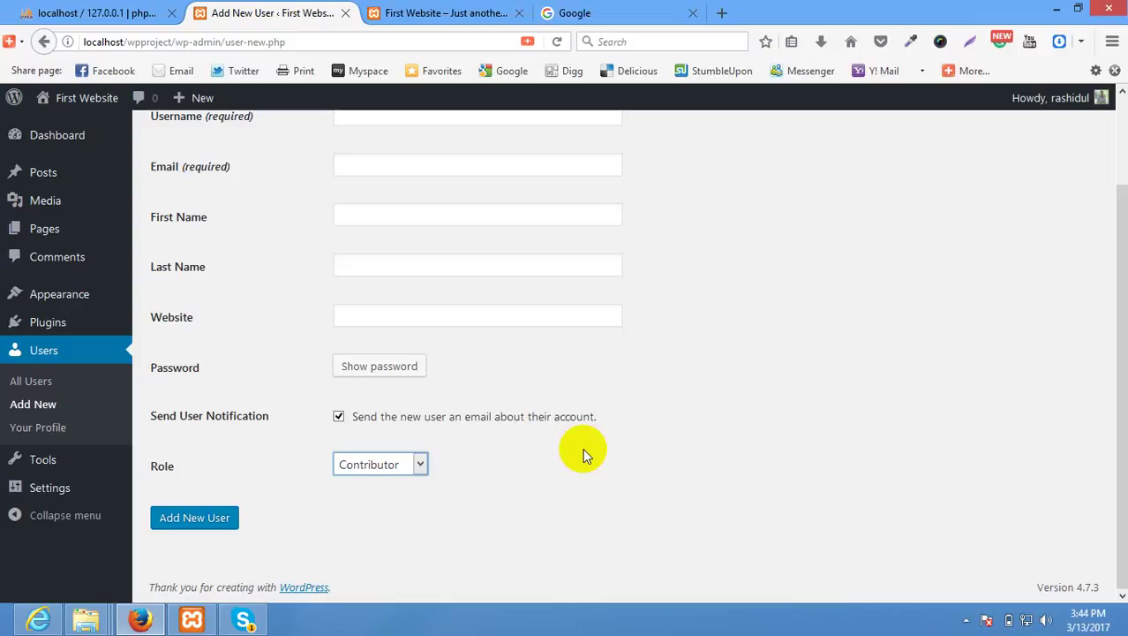
Enter the username 'newuser' and the new account's email address.
{"action": "scroll", "coordinate": [582, 455], "scroll_direction": "up", "scroll_amount": 2}
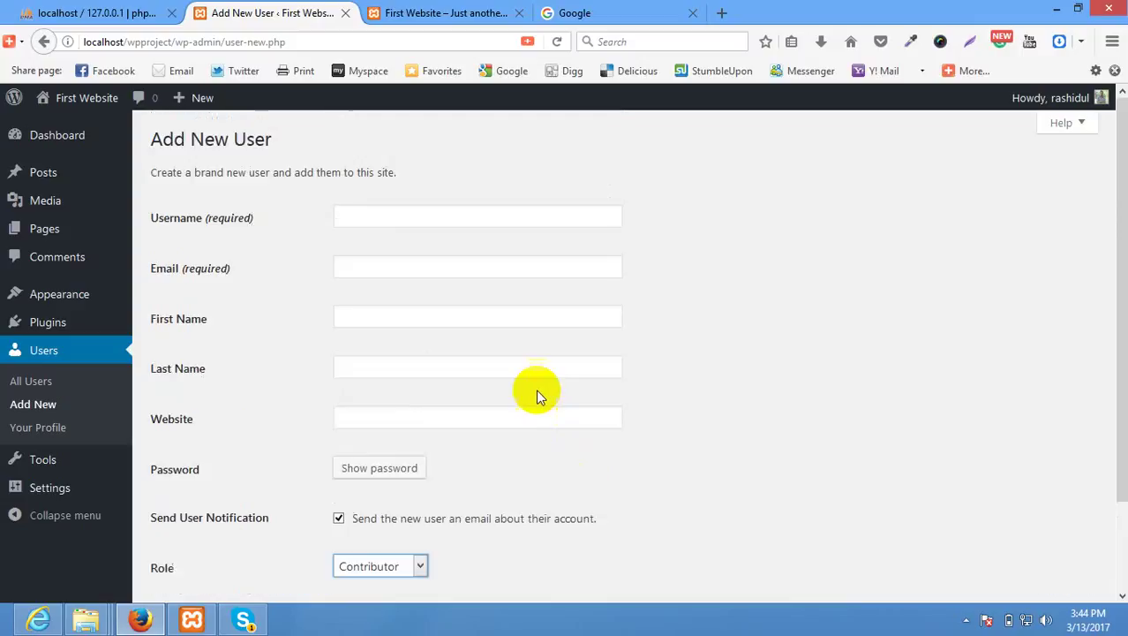
{"action": "left_click", "coordinate": [441, 218]}
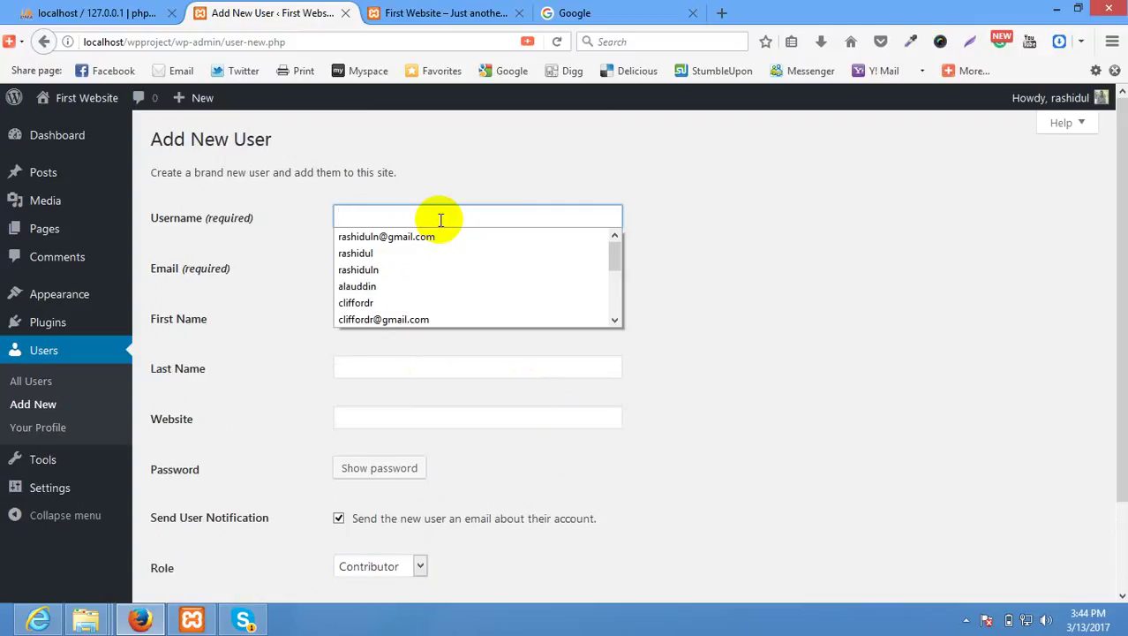
{"action": "type", "text": "new"}
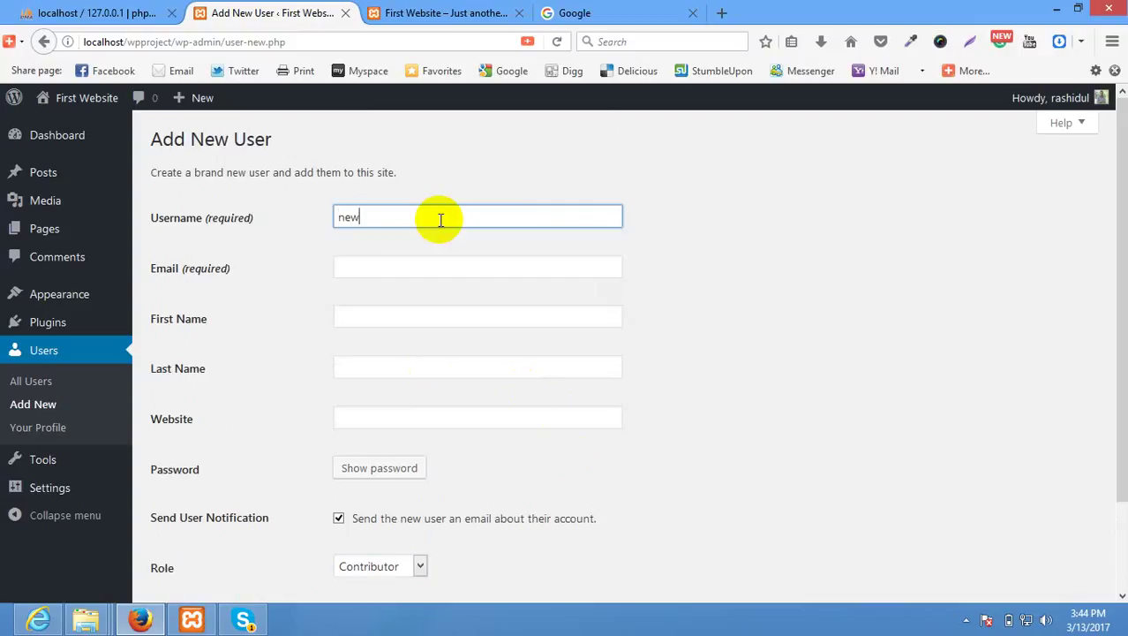
{"action": "type", "text": "user"}
{"action": "key", "text": "Tab"}
{"action": "type", "text": "1234"}
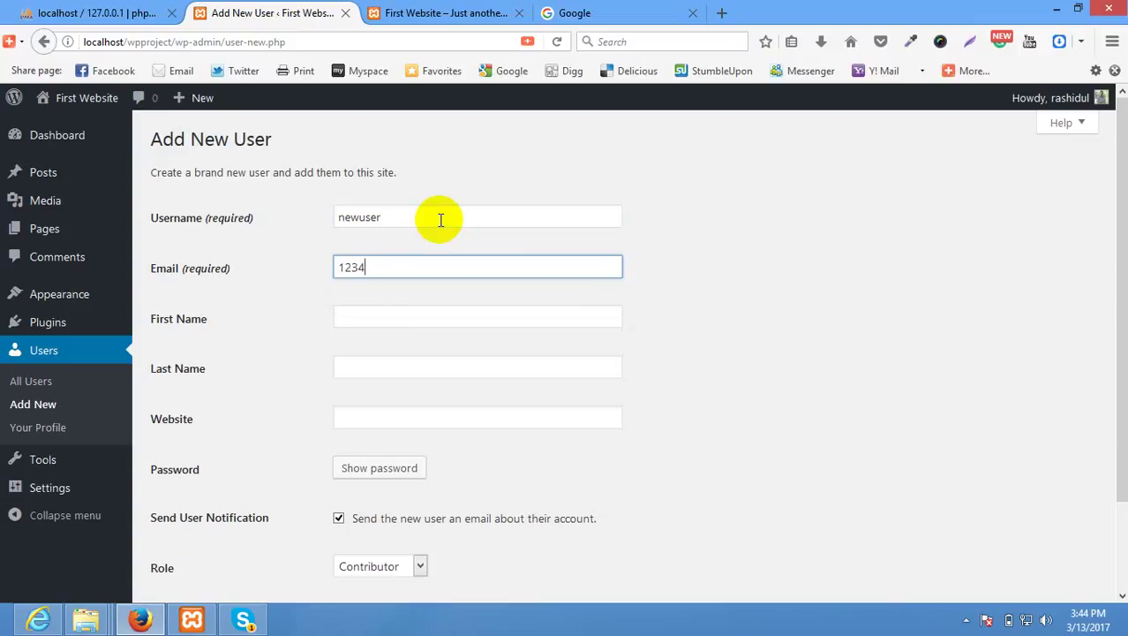
{"action": "key", "text": "BackSpace"}
{"action": "key", "text": "BackSpace"}
{"action": "key", "text": "BackSpace"}
{"action": "key", "text": "BackSpace"}
{"action": "type", "text": "new"}
{"action": "type", "text": "new.com"}
{"action": "key", "text": "Tab"}
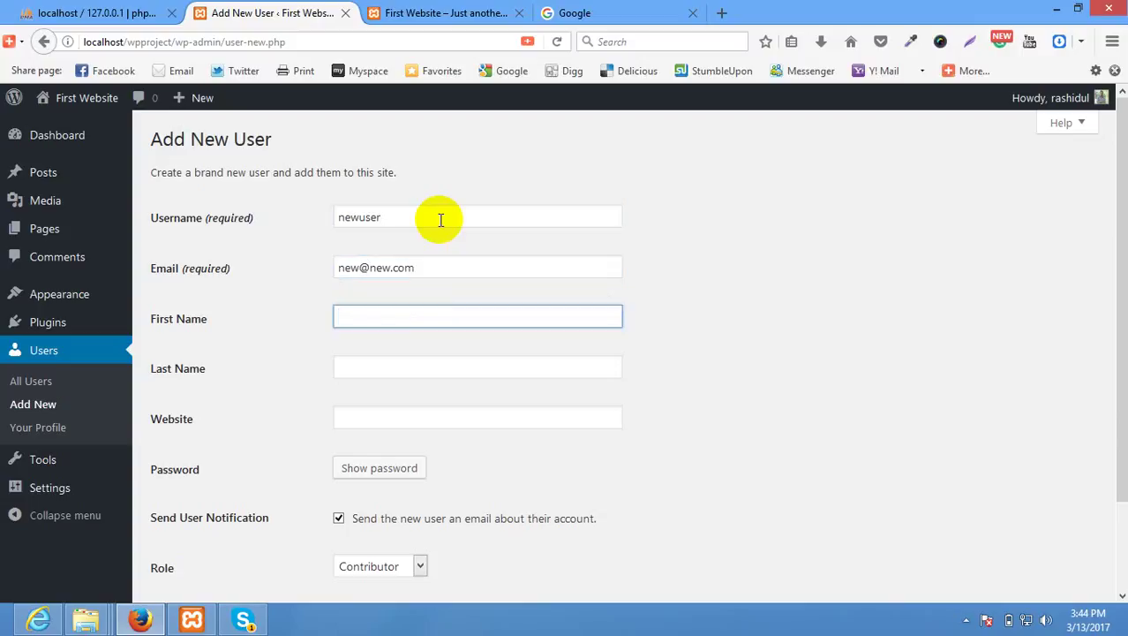
Set a weak password, confirm its use, and create the Contributor account.
{"action": "key", "text": "Tab"}
{"action": "key", "text": "Tab"}
{"action": "key", "text": "Tab"}
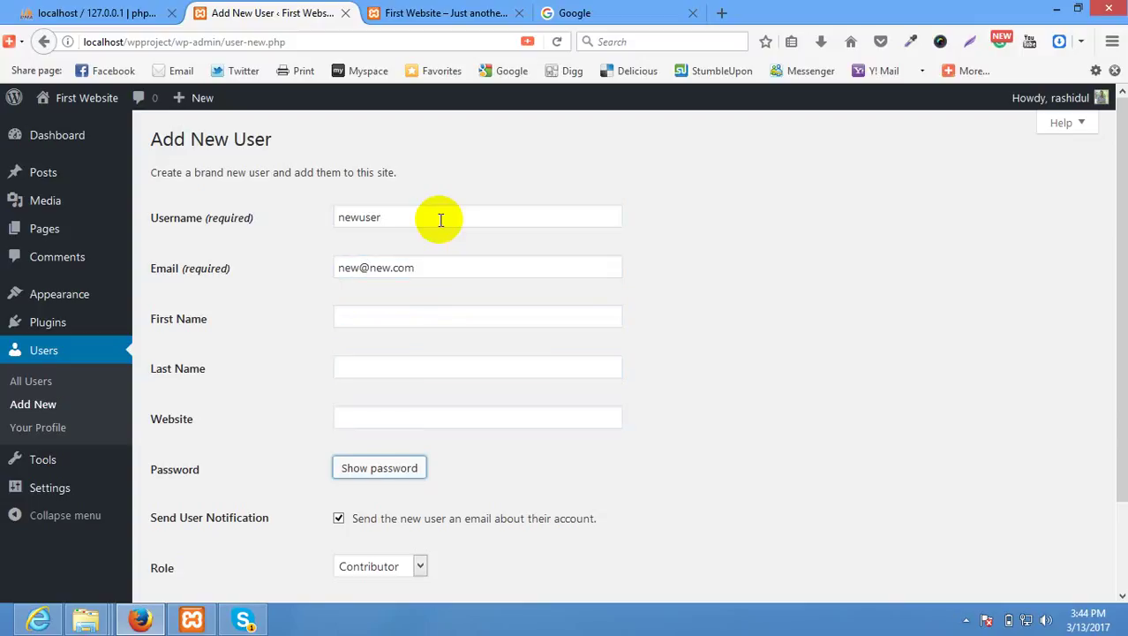
{"action": "left_click", "coordinate": [400, 467]}
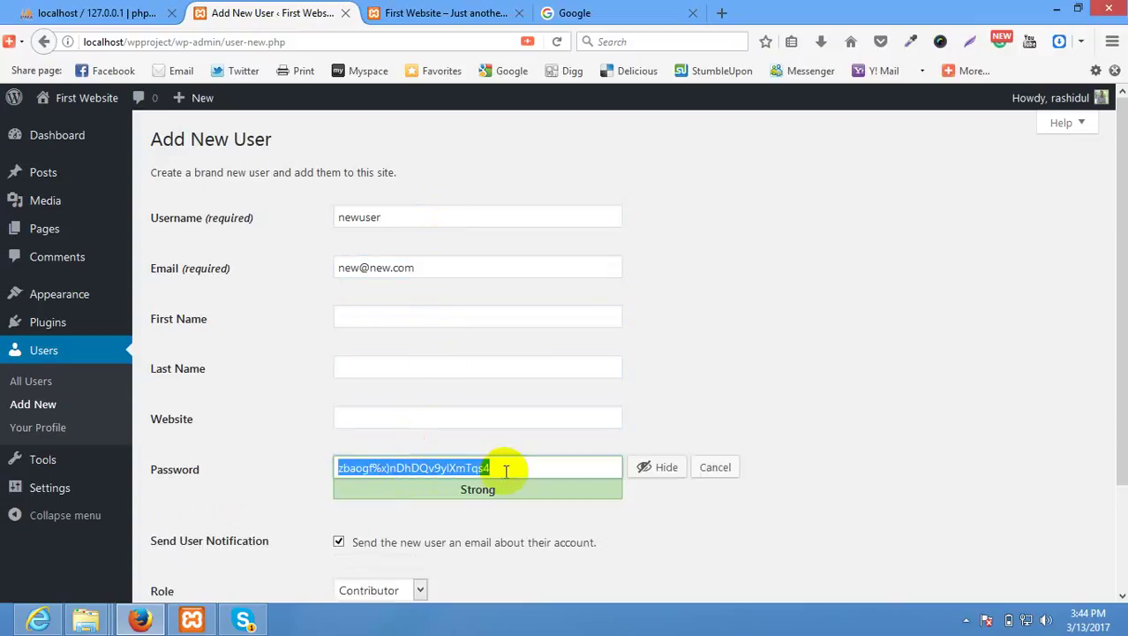
{"action": "type", "text": "123456"}
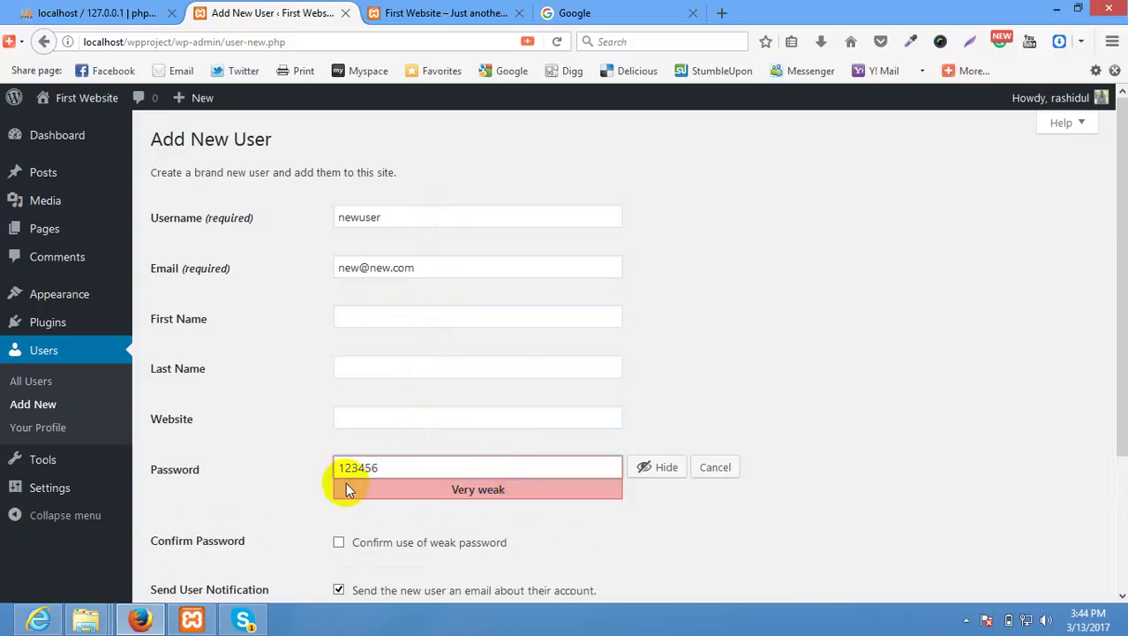
{"action": "scroll", "coordinate": [346, 482], "scroll_direction": "down", "scroll_amount": 3}
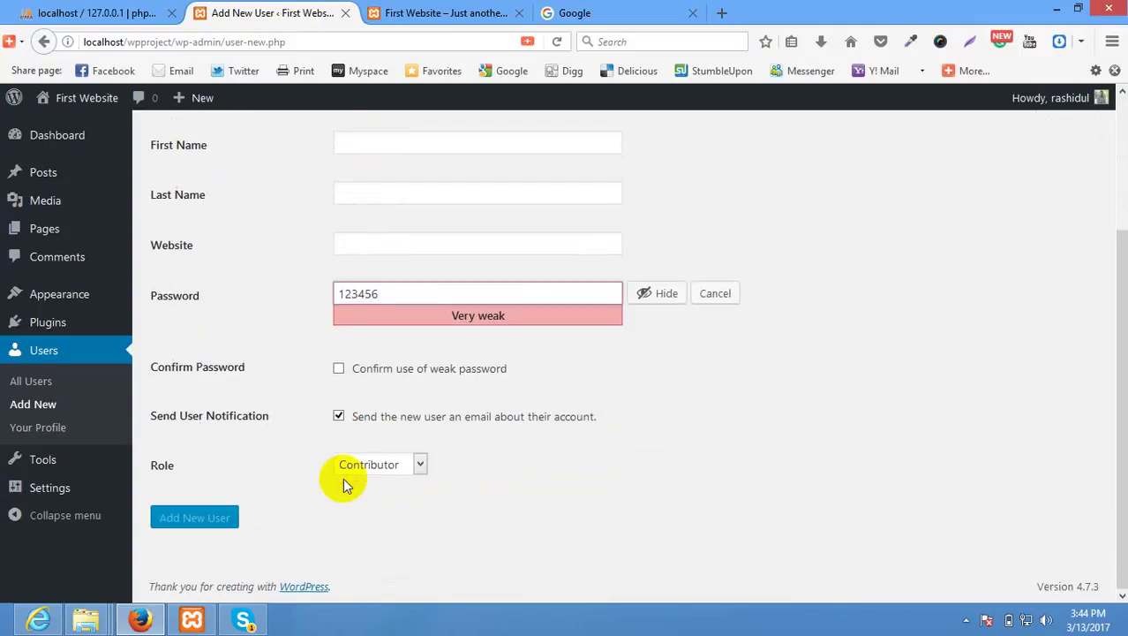
{"action": "left_click", "coordinate": [382, 374]}
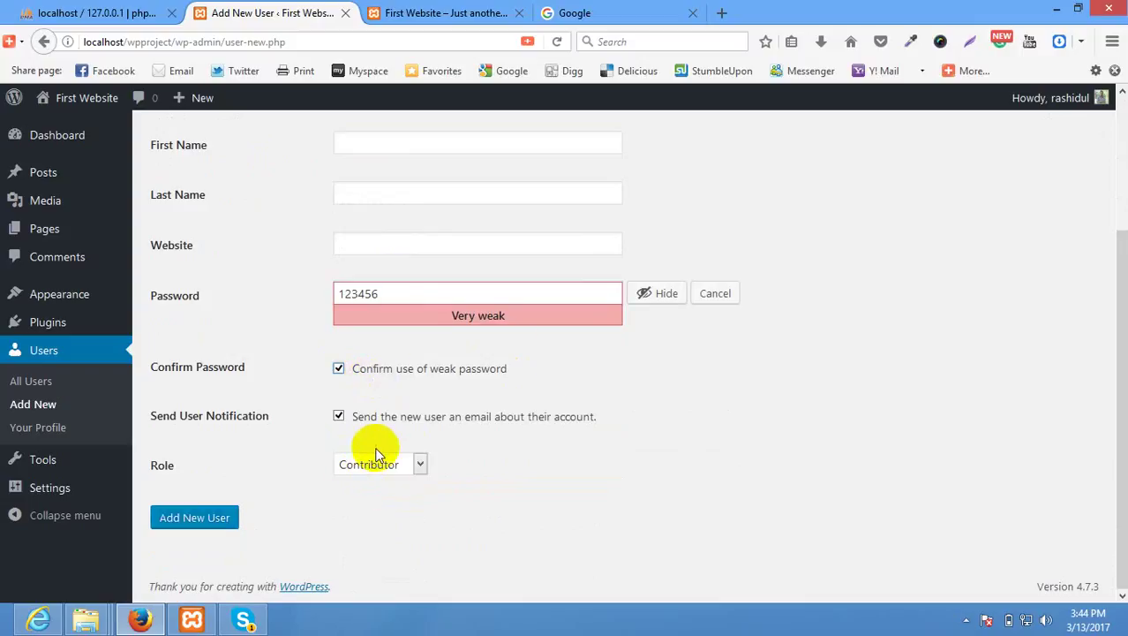
{"action": "left_click", "coordinate": [223, 521]}
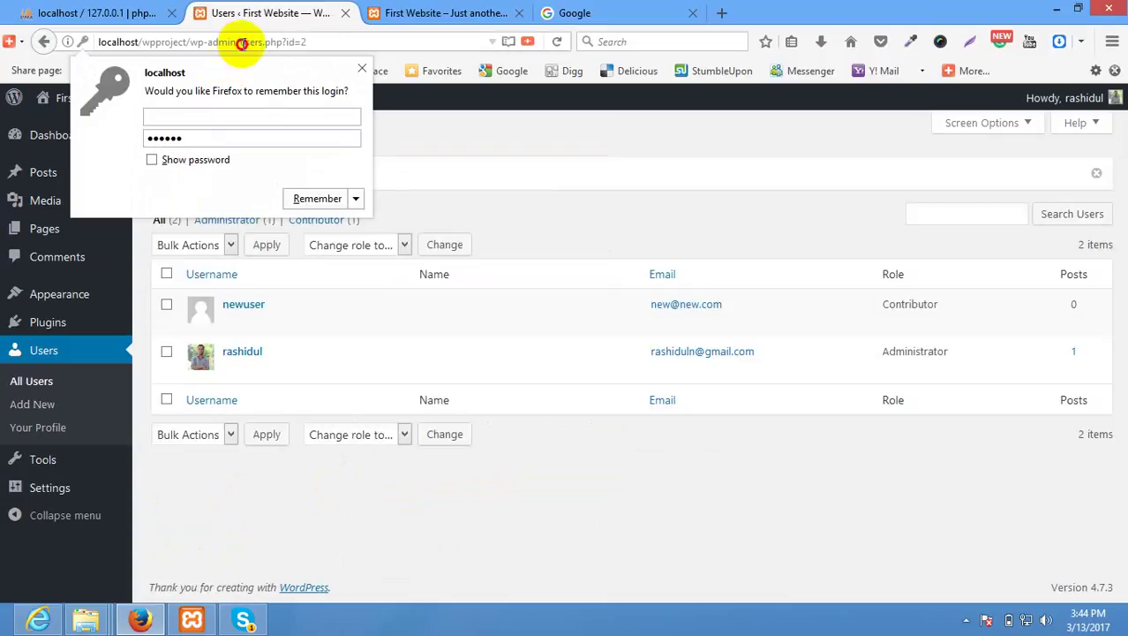
Load the copied wp-admin address in a maximized Internet Explorer window.
{"action": "left_click_drag", "start_coordinate": [241, 43], "coordinate": [10, 53]}
{"action": "key", "text": "ctrl+c"}
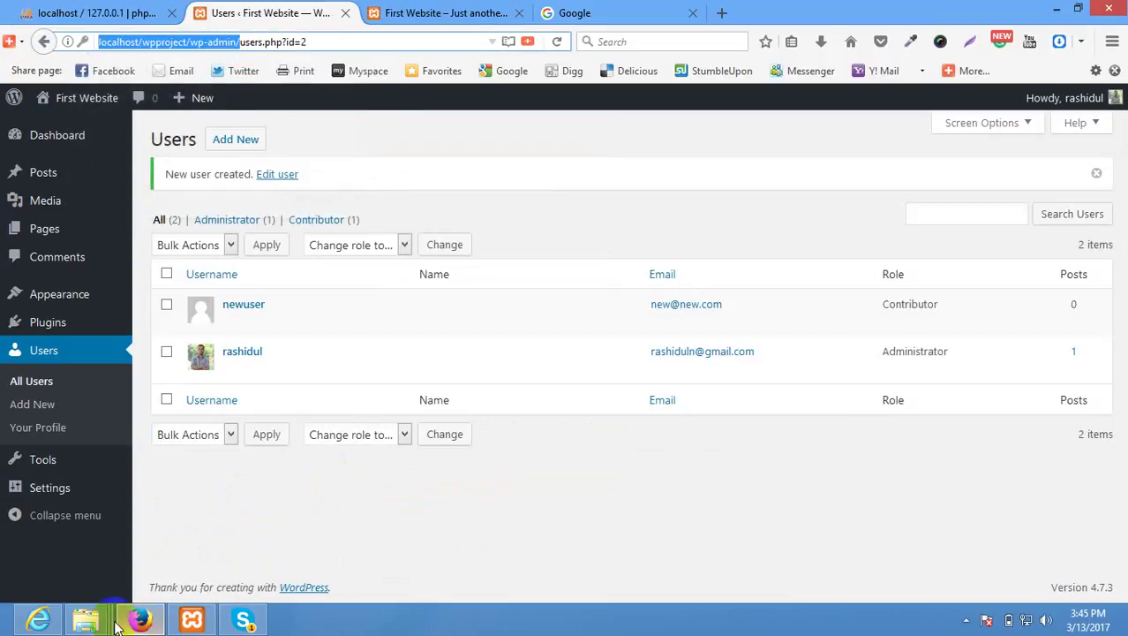
{"action": "left_click", "coordinate": [38, 620]}
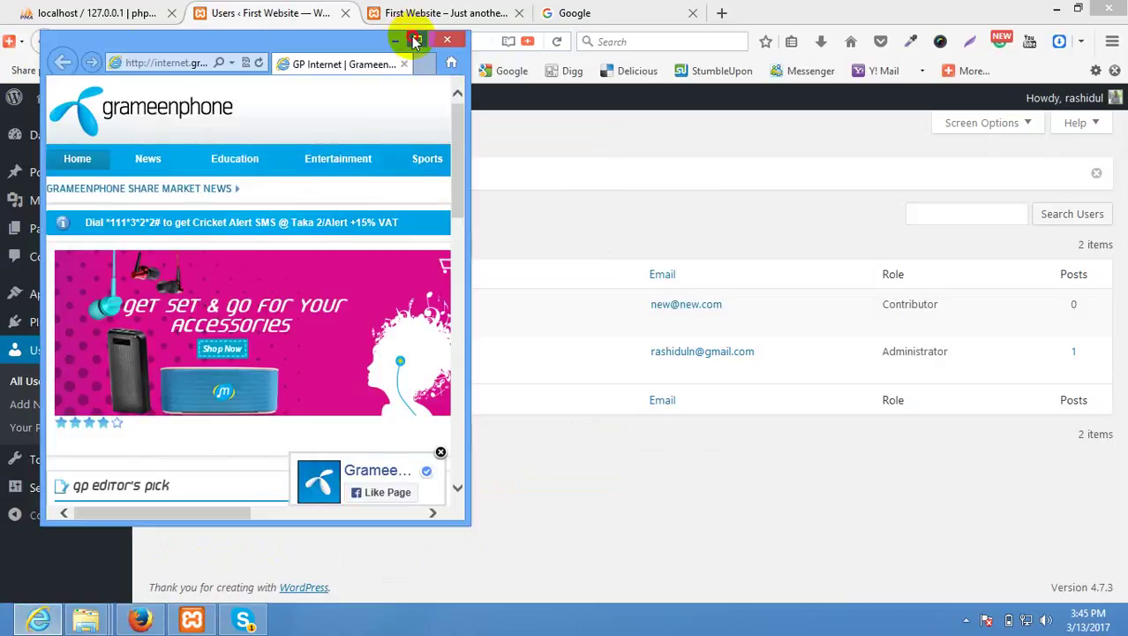
{"action": "left_click", "coordinate": [415, 41]}
{"action": "left_click", "coordinate": [212, 33]}
{"action": "key", "text": "ctrl+v"}
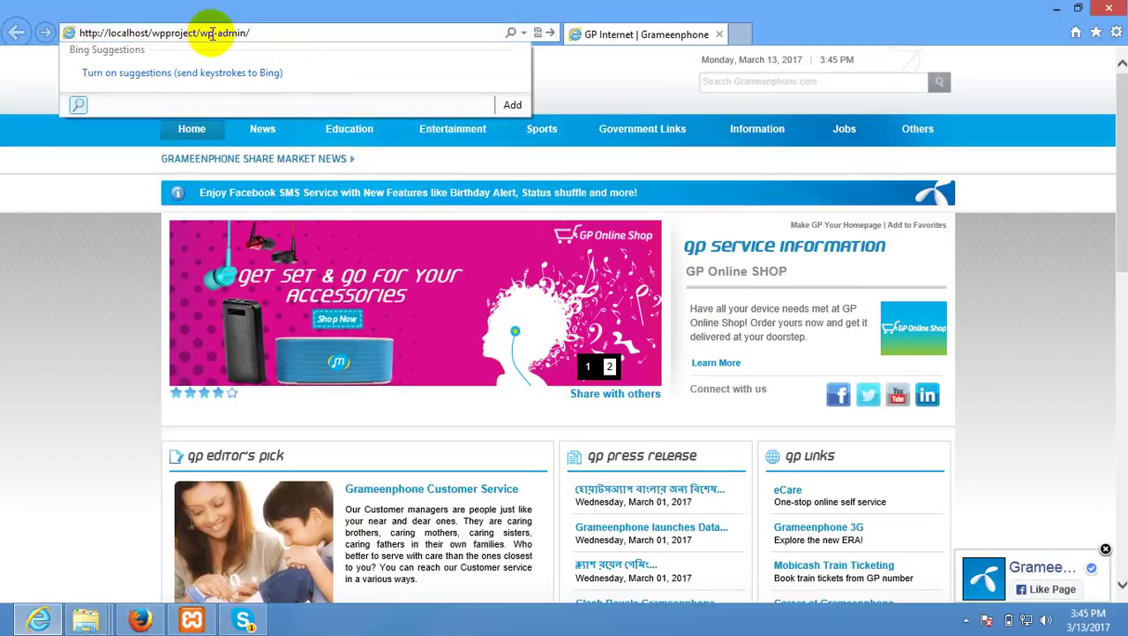
{"action": "key", "text": "Return"}
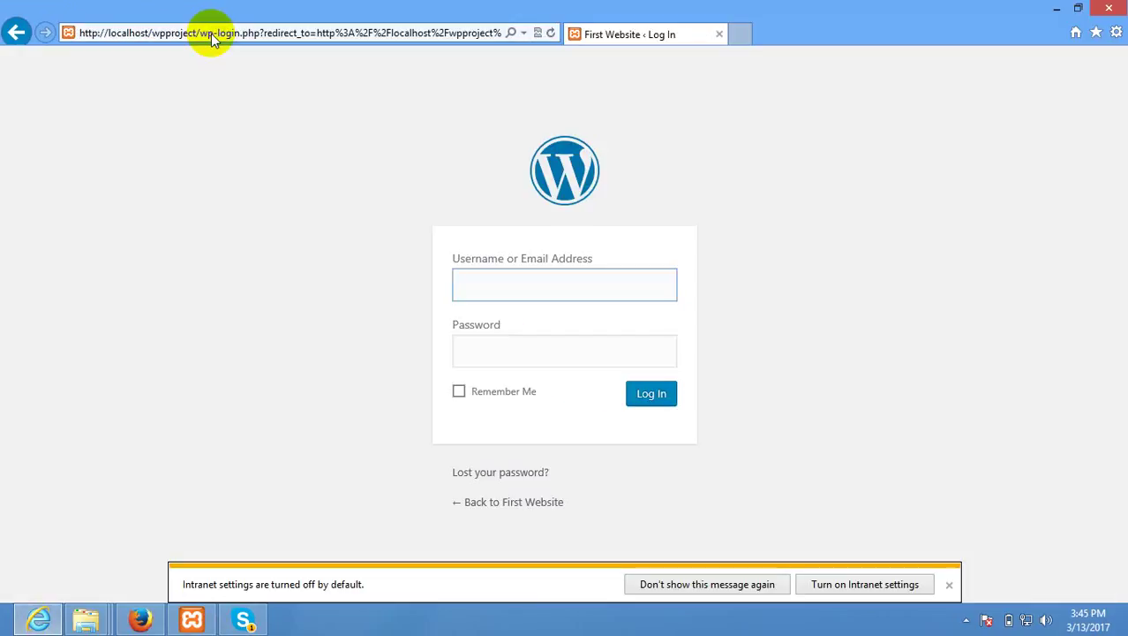
Log in as newuser with the account's password.
{"action": "type", "text": "newuser"}
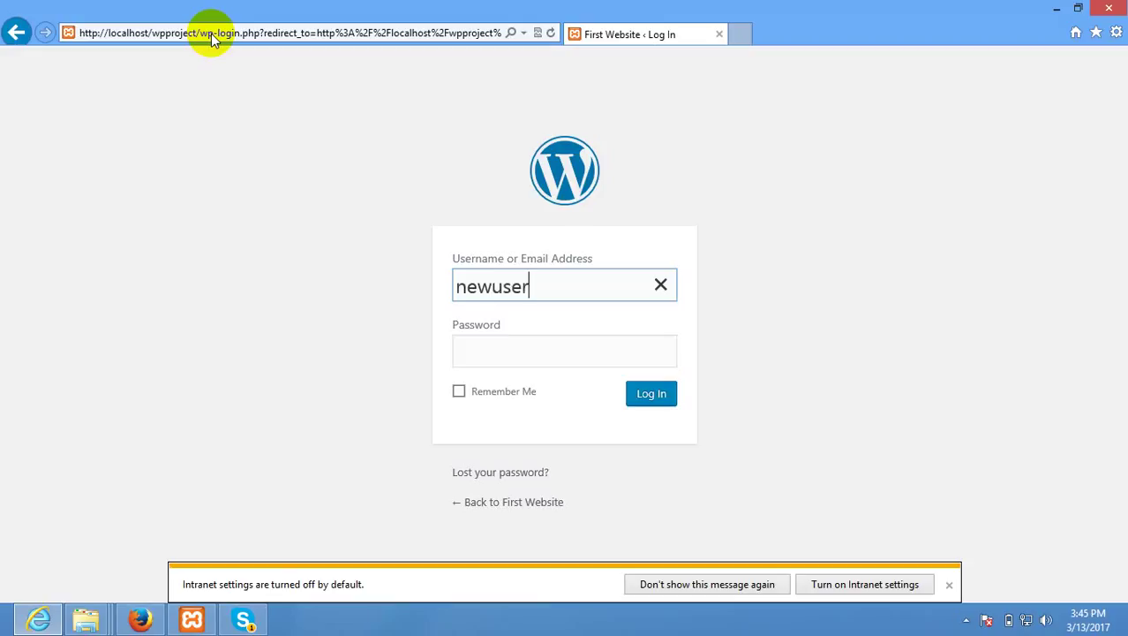
{"action": "key", "text": "Tab"}
{"action": "type", "text": "••••••"}
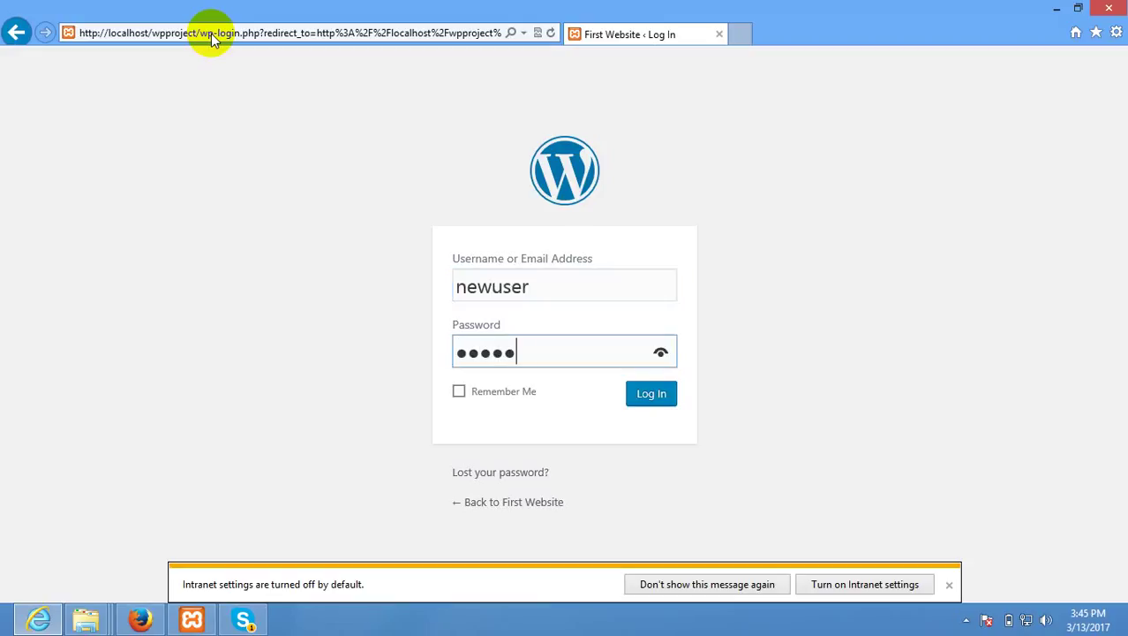
{"action": "key", "text": "Return"}
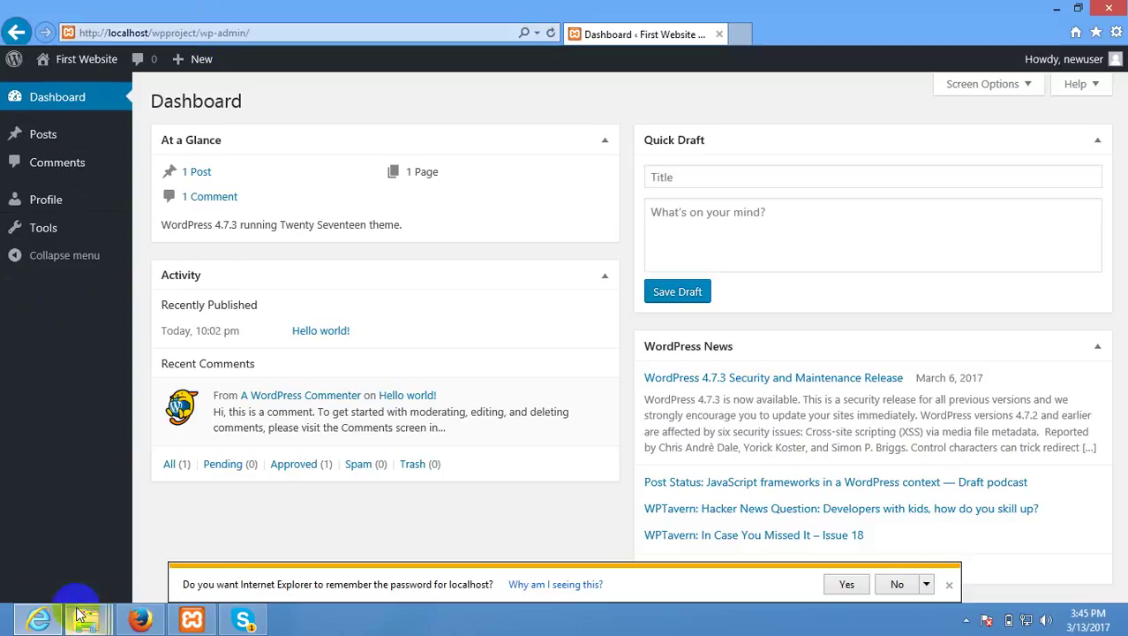
Check the contributor's Posts list in Internet Explorer, dismiss the save-password prompt, then return to Firefox.
{"action": "left_click", "coordinate": [138, 618]}
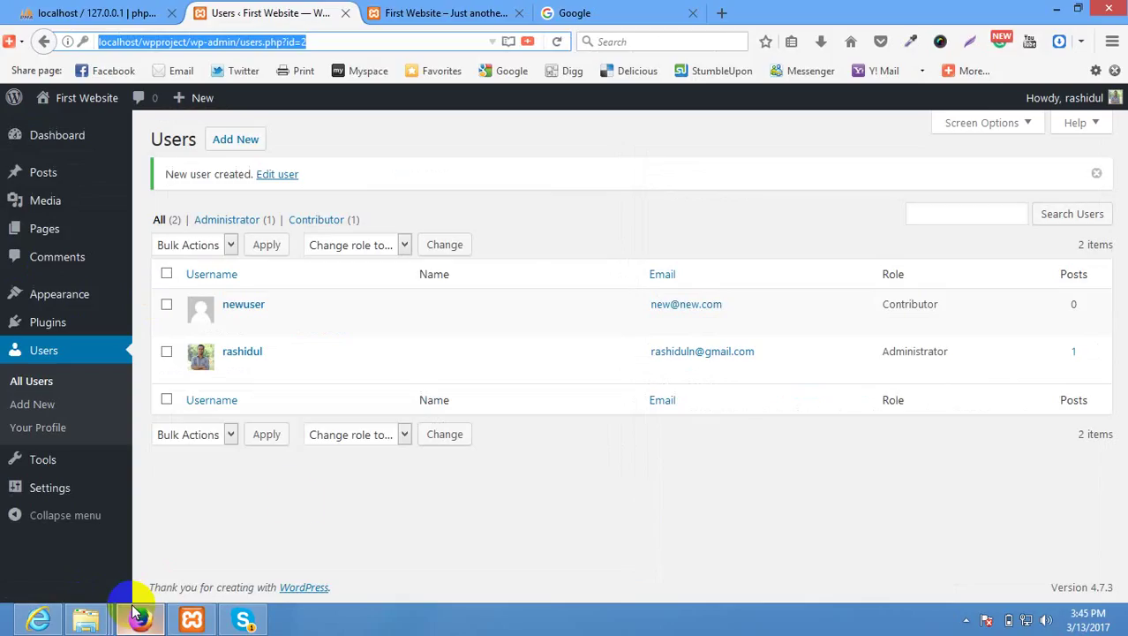
{"action": "left_click", "coordinate": [31, 617]}
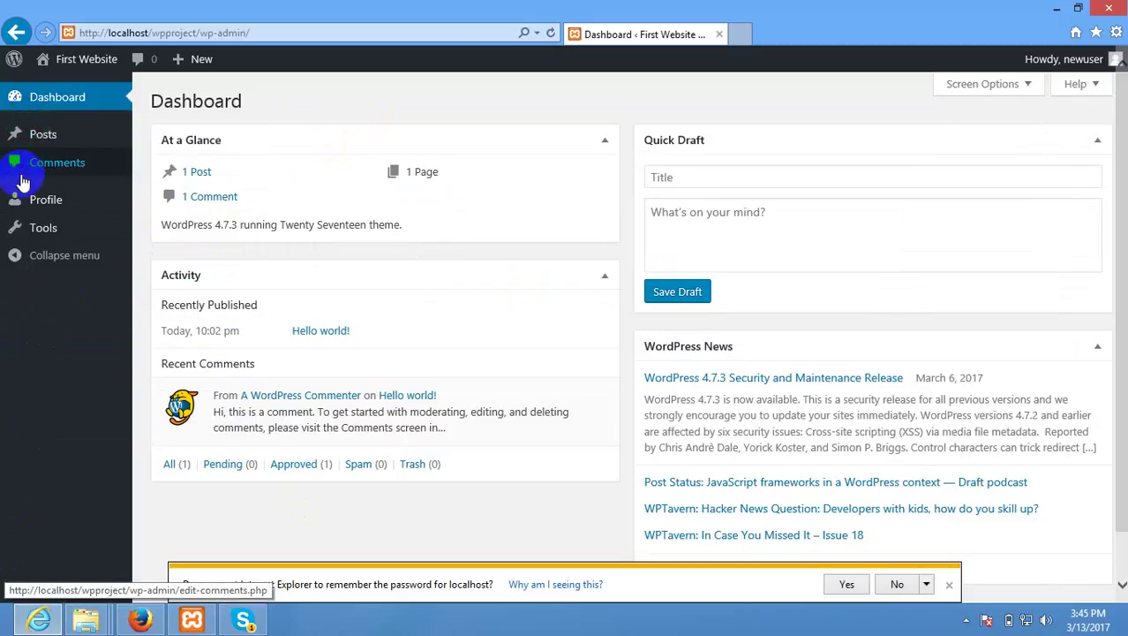
{"action": "left_click", "coordinate": [74, 136]}
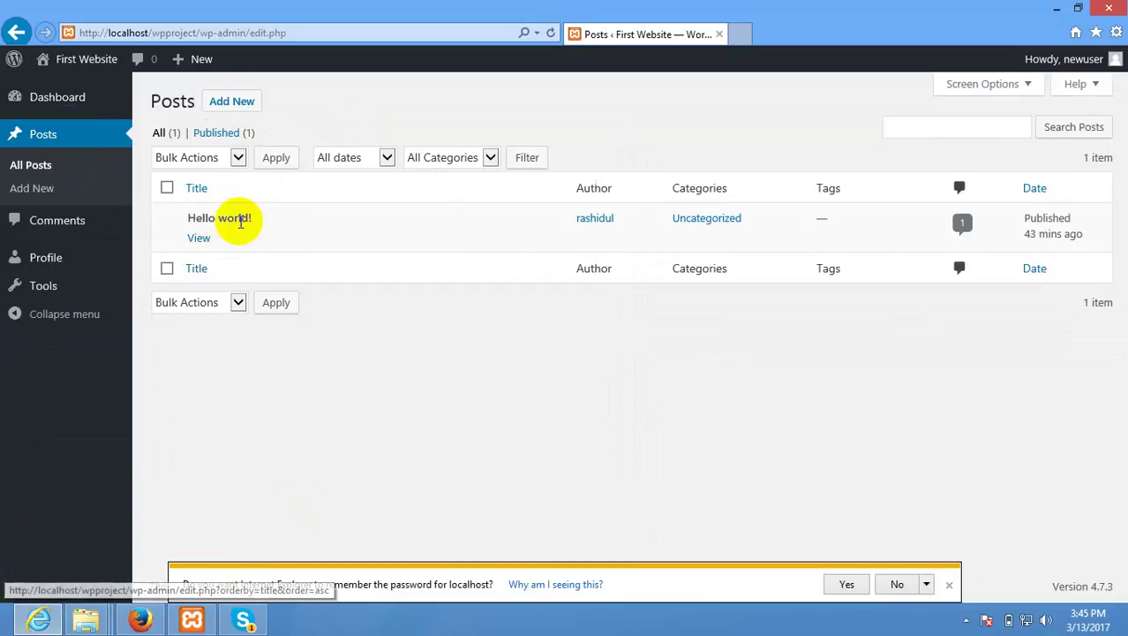
{"action": "left_click_drag", "start_coordinate": [196, 217], "coordinate": [302, 218]}
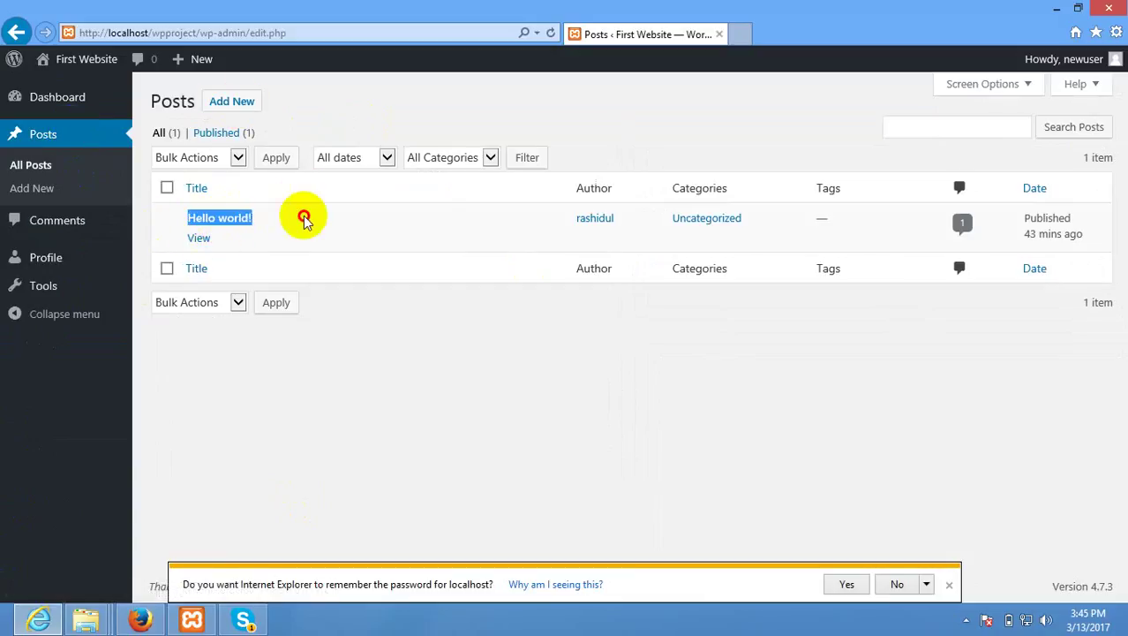
{"action": "left_click", "coordinate": [303, 219]}
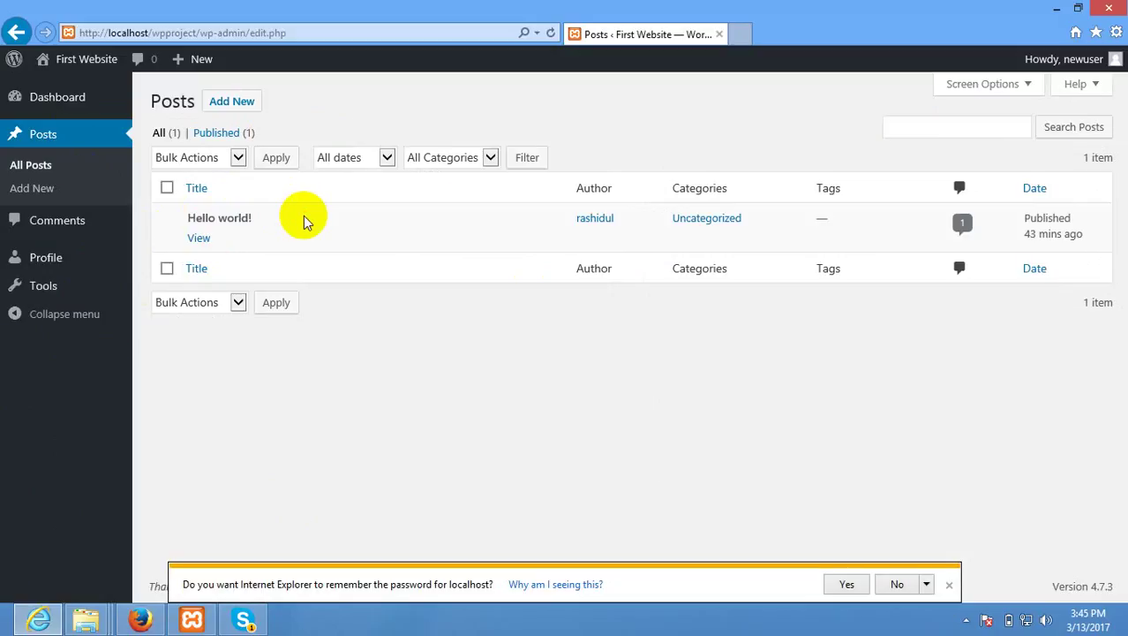
{"action": "left_click", "coordinate": [949, 583]}
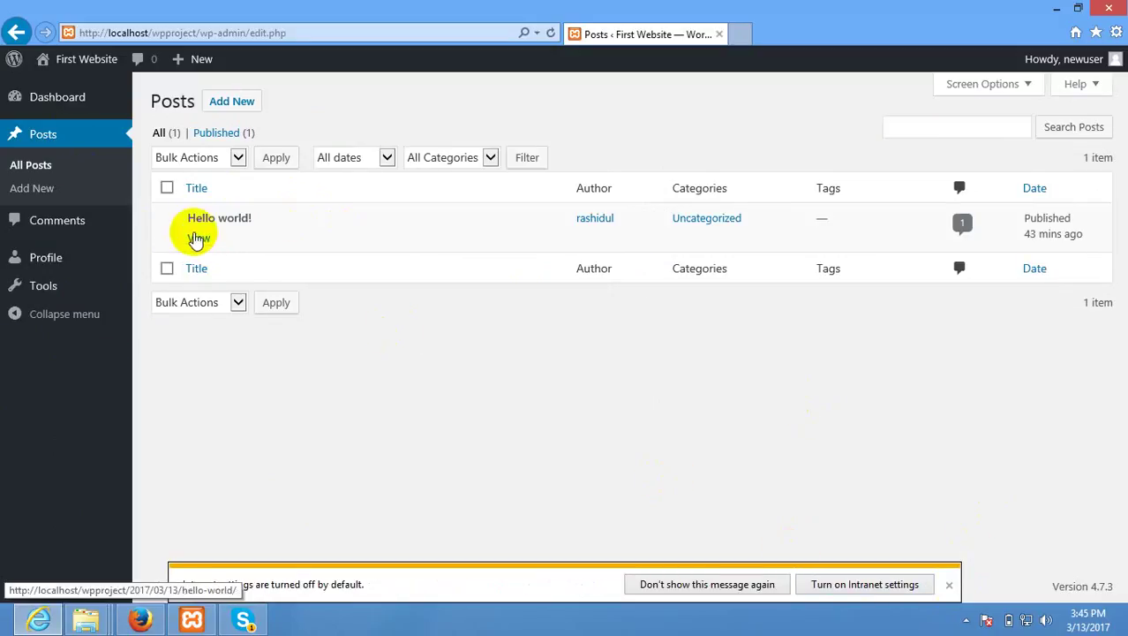
{"action": "left_click", "coordinate": [141, 618]}
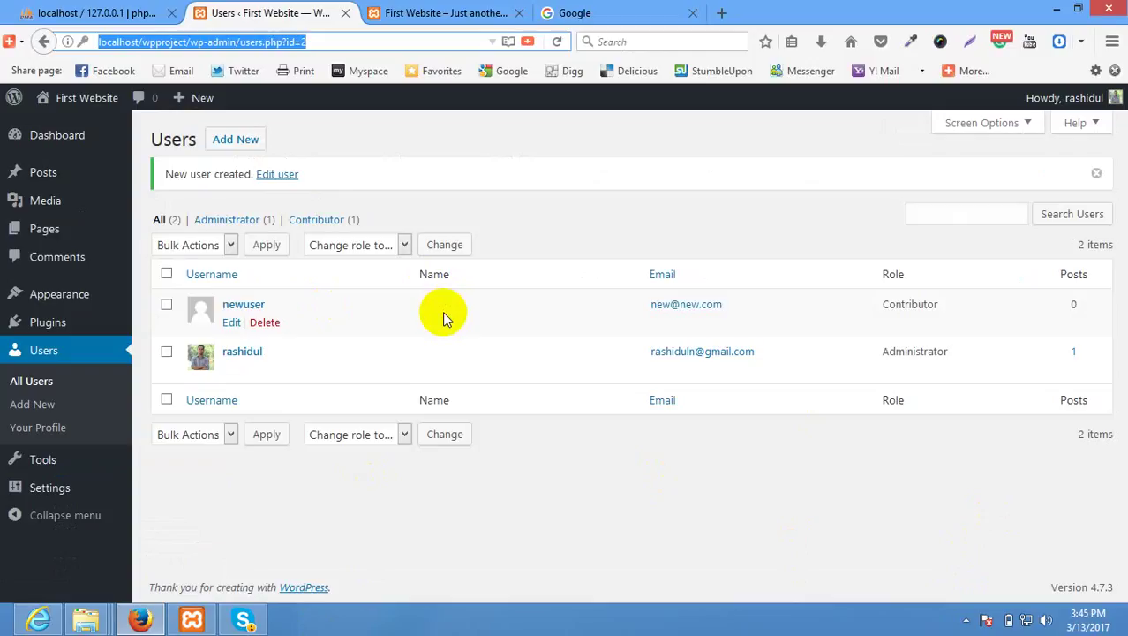
Edit newuser, change the role to Author, and save with Update User.
{"action": "left_click", "coordinate": [233, 324]}
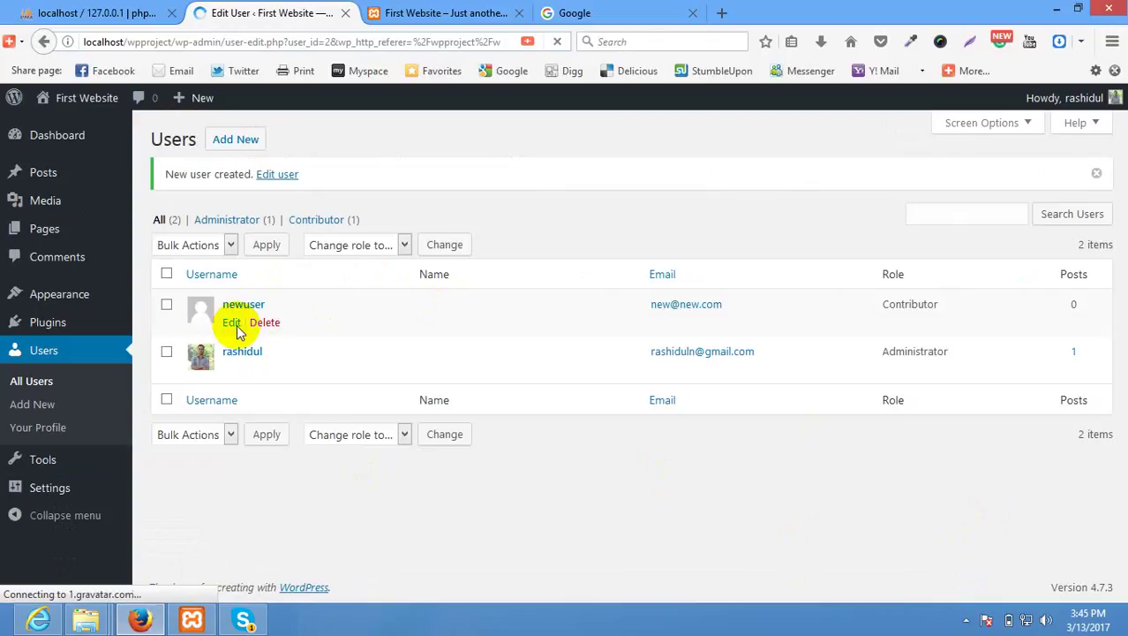
{"action": "scroll", "coordinate": [399, 338], "scroll_direction": "down", "scroll_amount": 5}
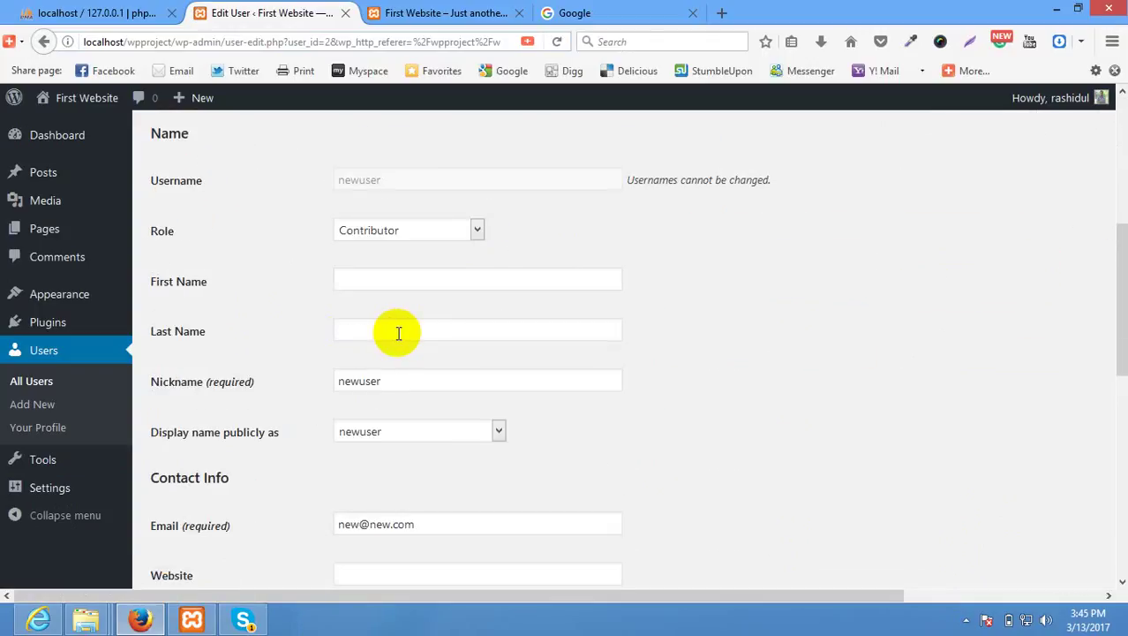
{"action": "left_click", "coordinate": [415, 231]}
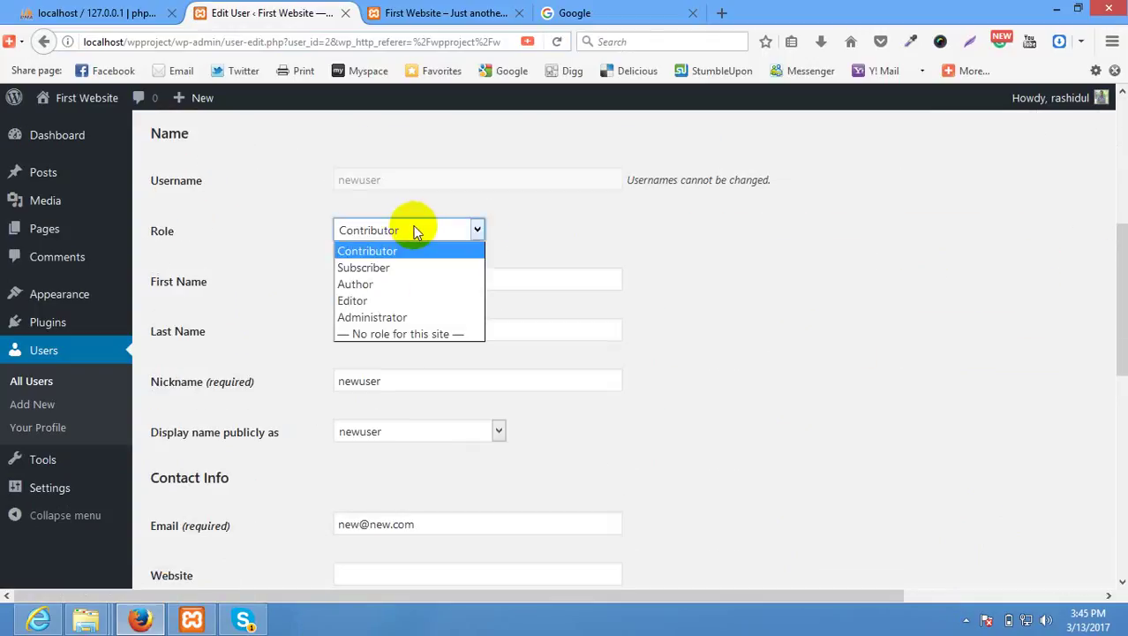
{"action": "left_click", "coordinate": [392, 286]}
{"action": "scroll", "coordinate": [600, 331], "scroll_direction": "down", "scroll_amount": 10}
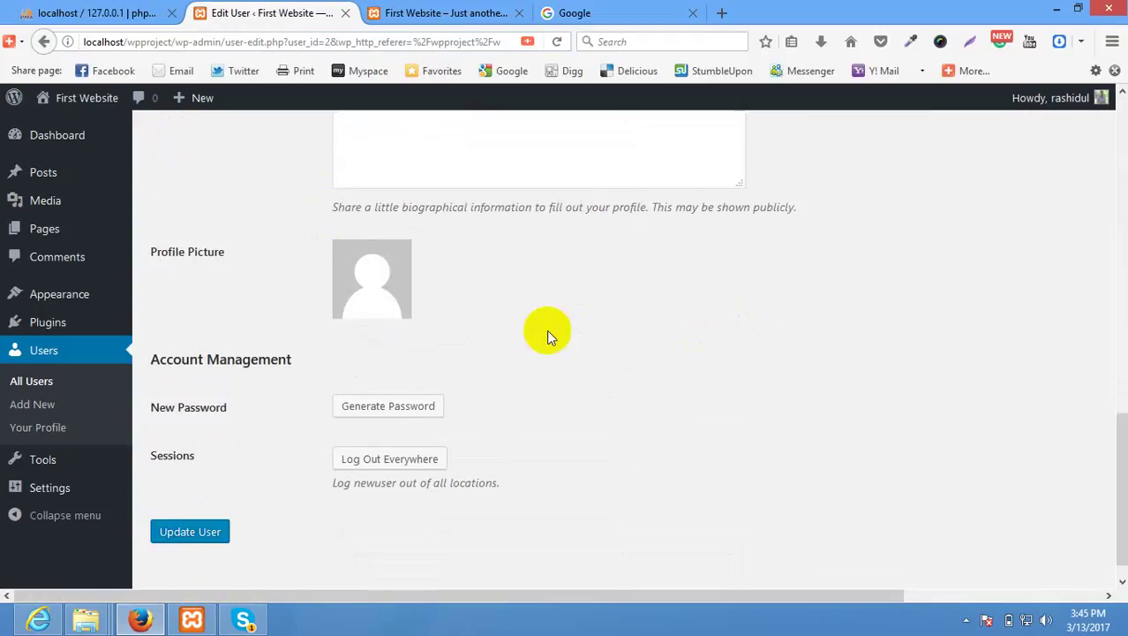
{"action": "left_click", "coordinate": [189, 502]}
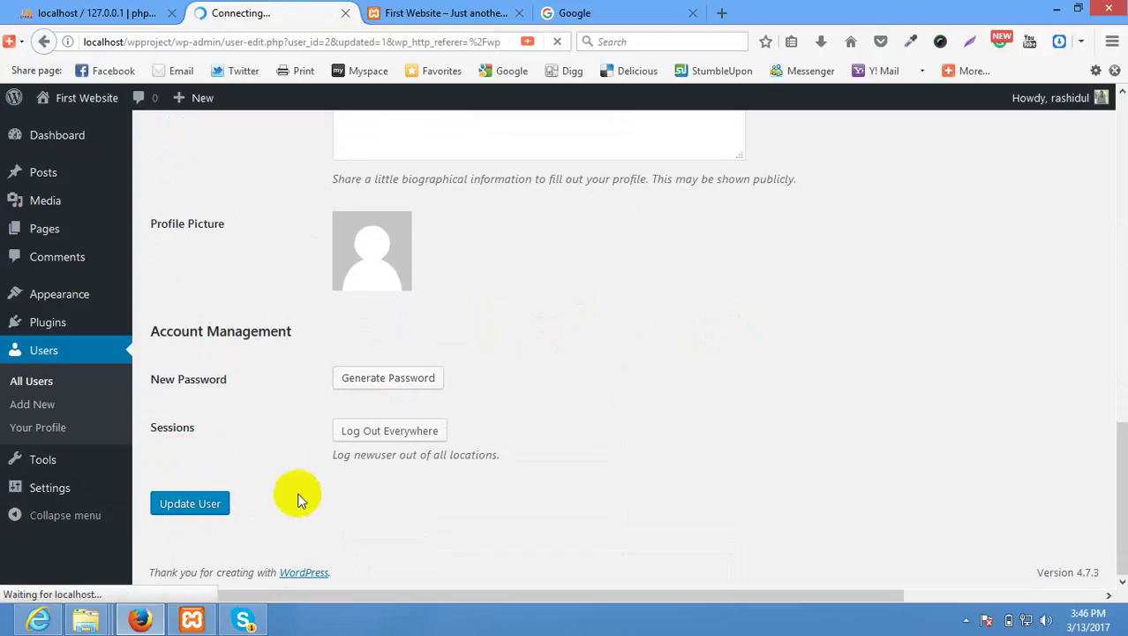
{"action": "left_click", "coordinate": [39, 621]}
As the Author, reload the Dashboard to see Media, then start a new post from Posts.
{"action": "left_click", "coordinate": [60, 108]}
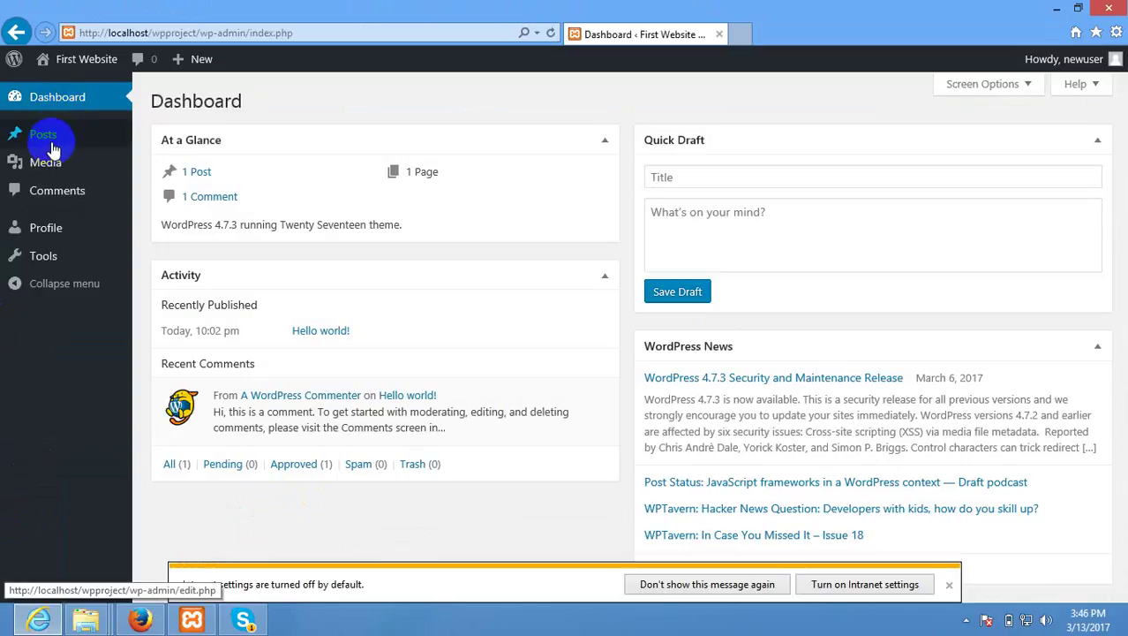
{"action": "mouse_move", "coordinate": [53, 176]}
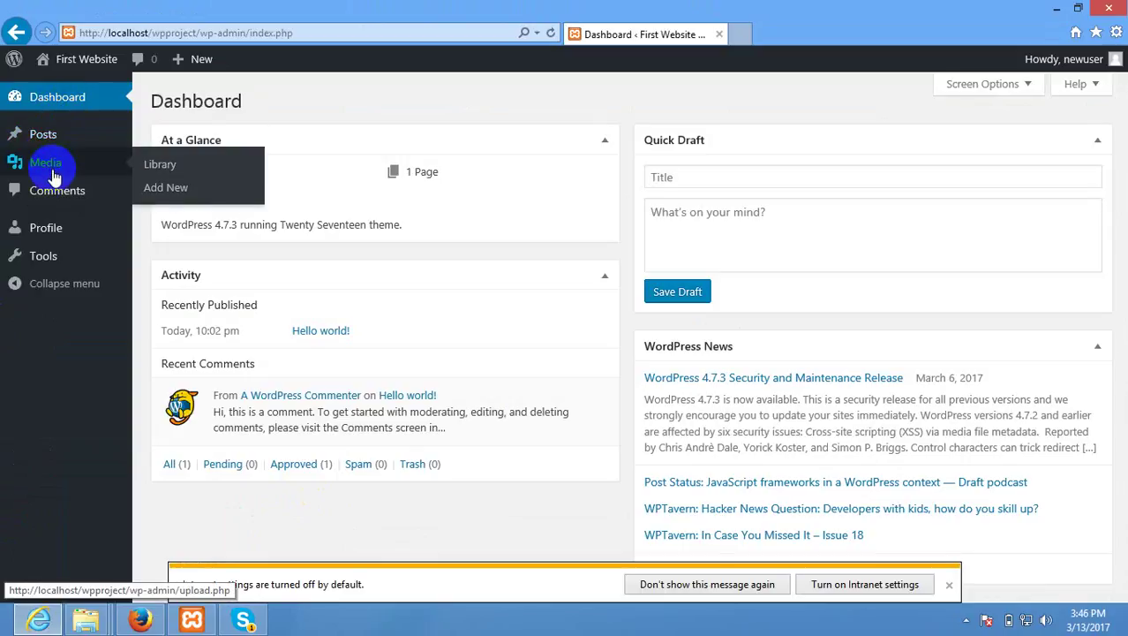
{"action": "left_click", "coordinate": [70, 143]}
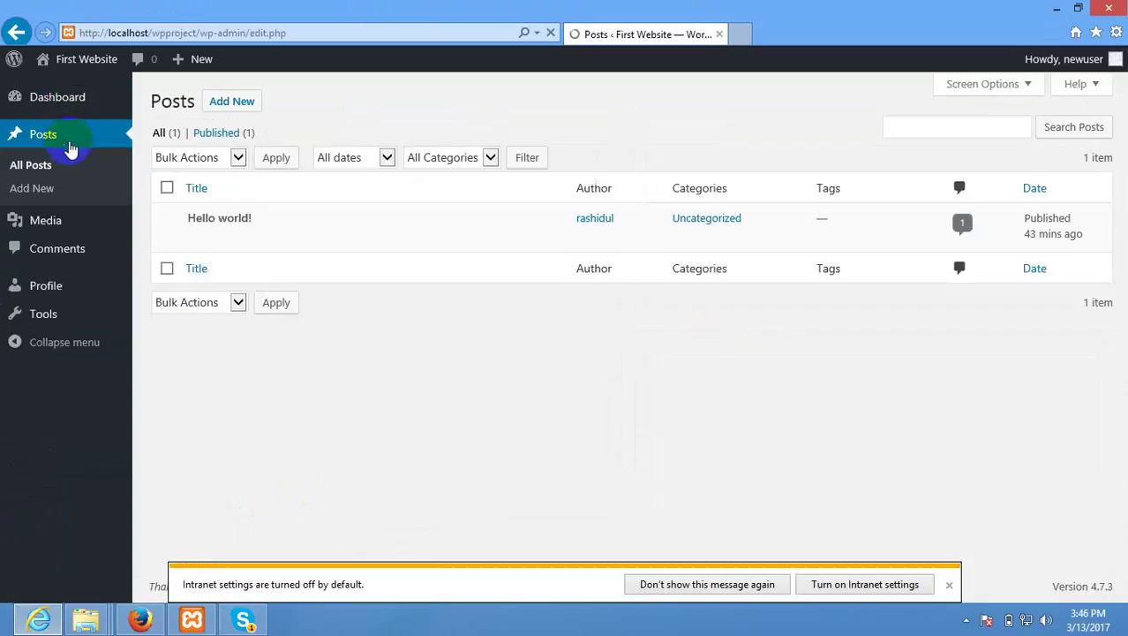
{"action": "mouse_move", "coordinate": [202, 241]}
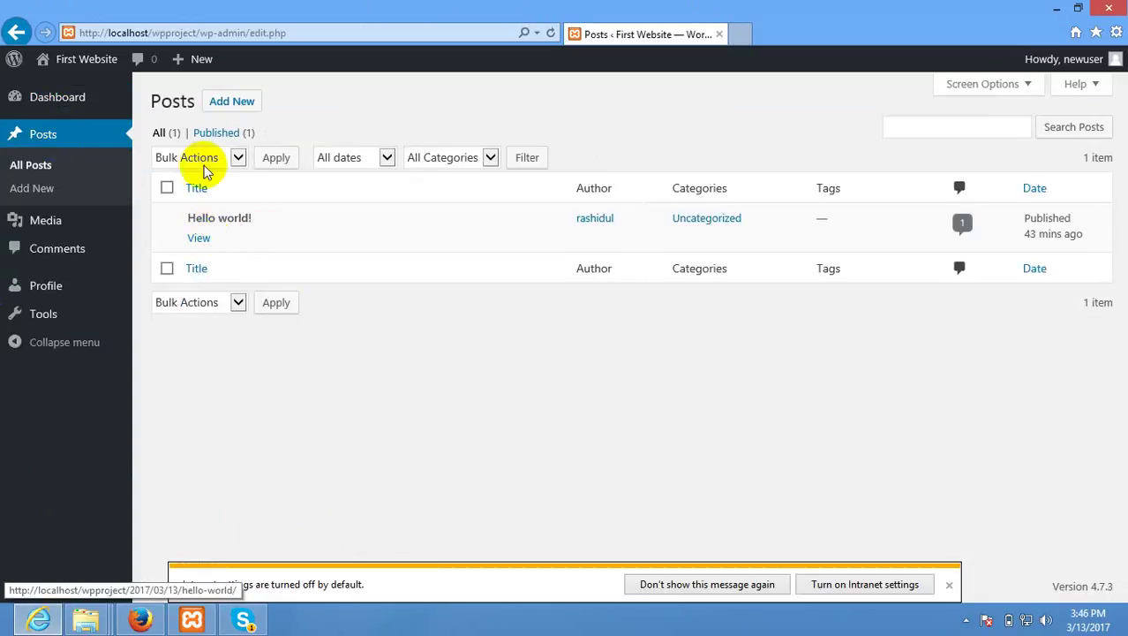
{"action": "left_click", "coordinate": [231, 102]}
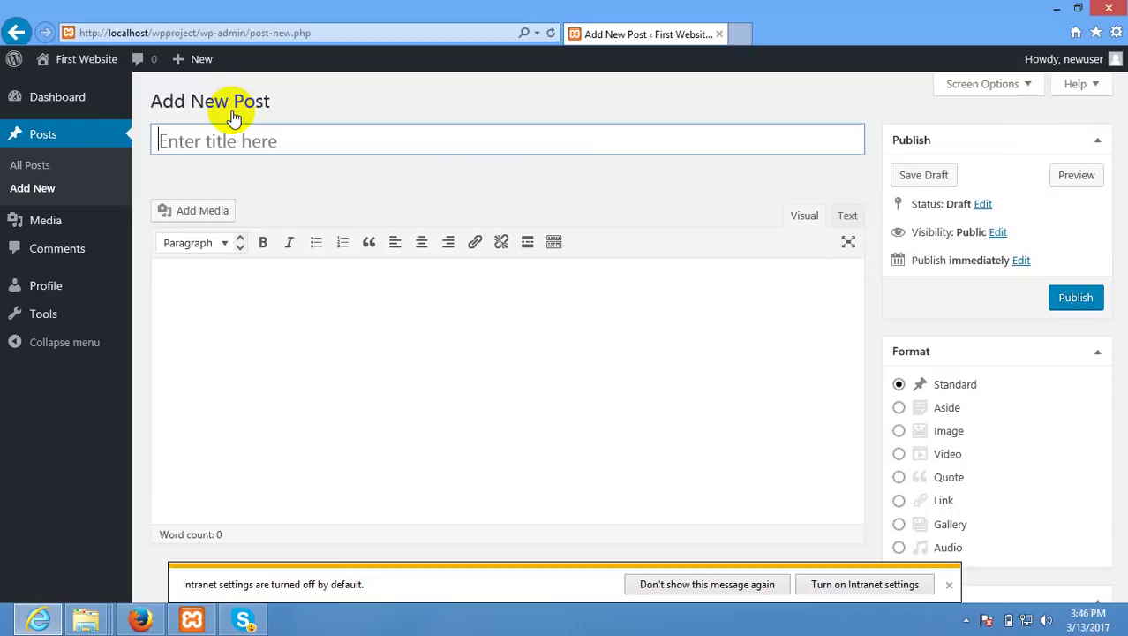
Switch newuser's role from Author to Editor and save with Update User.
{"action": "left_click", "coordinate": [139, 619]}
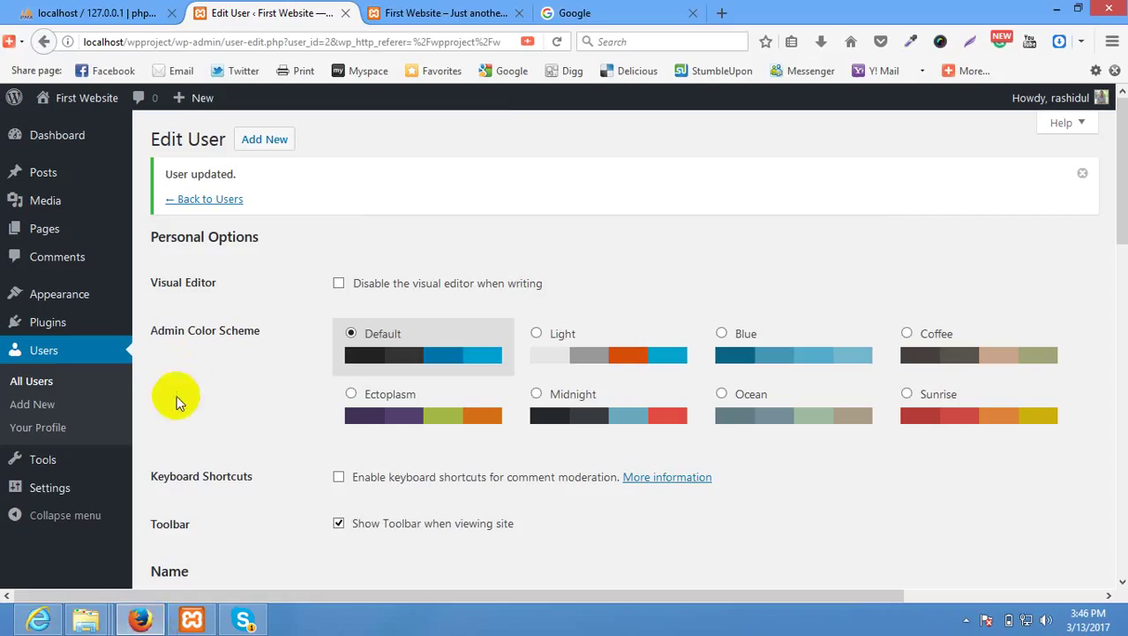
{"action": "scroll", "coordinate": [177, 402], "scroll_direction": "down", "scroll_amount": 5}
{"action": "left_click", "coordinate": [411, 196]}
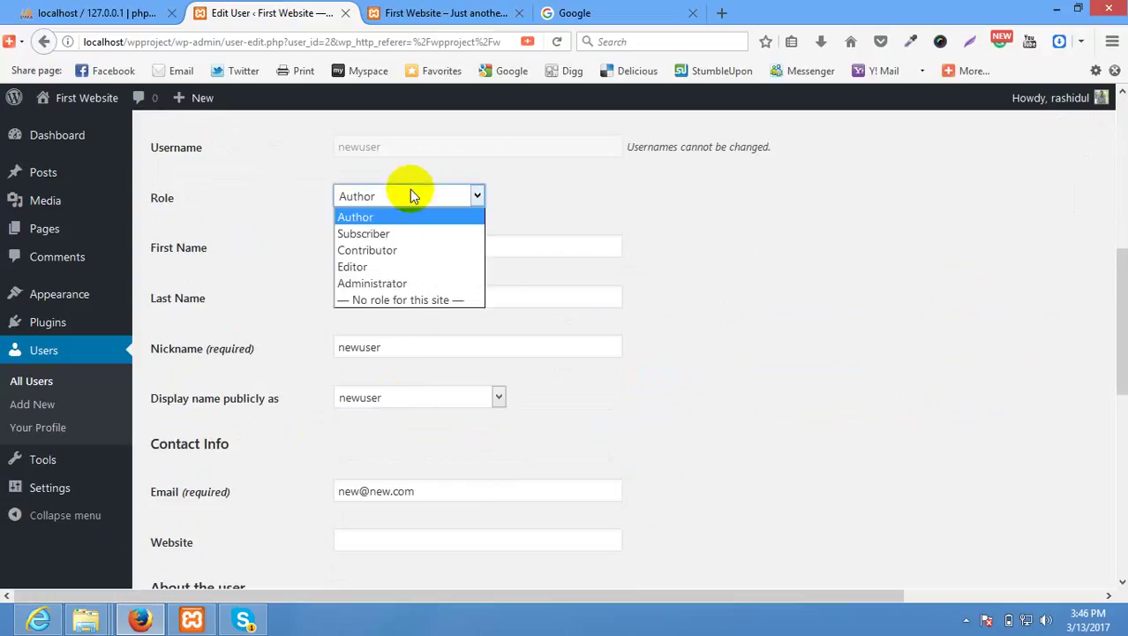
{"action": "left_click", "coordinate": [380, 267]}
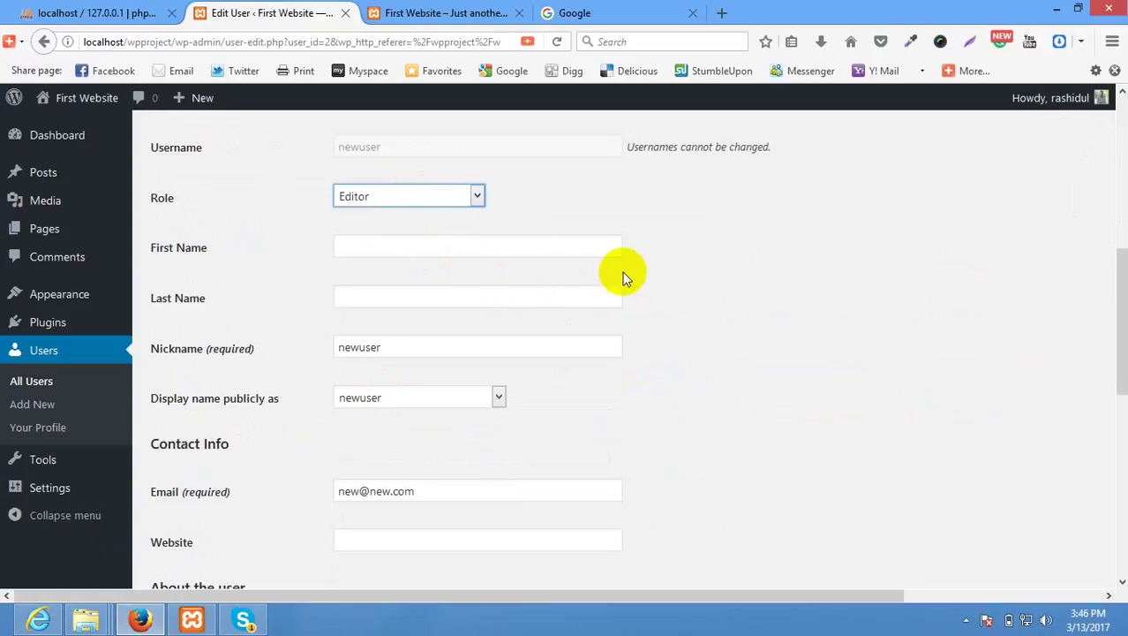
{"action": "scroll", "coordinate": [618, 481], "scroll_direction": "down", "scroll_amount": 5}
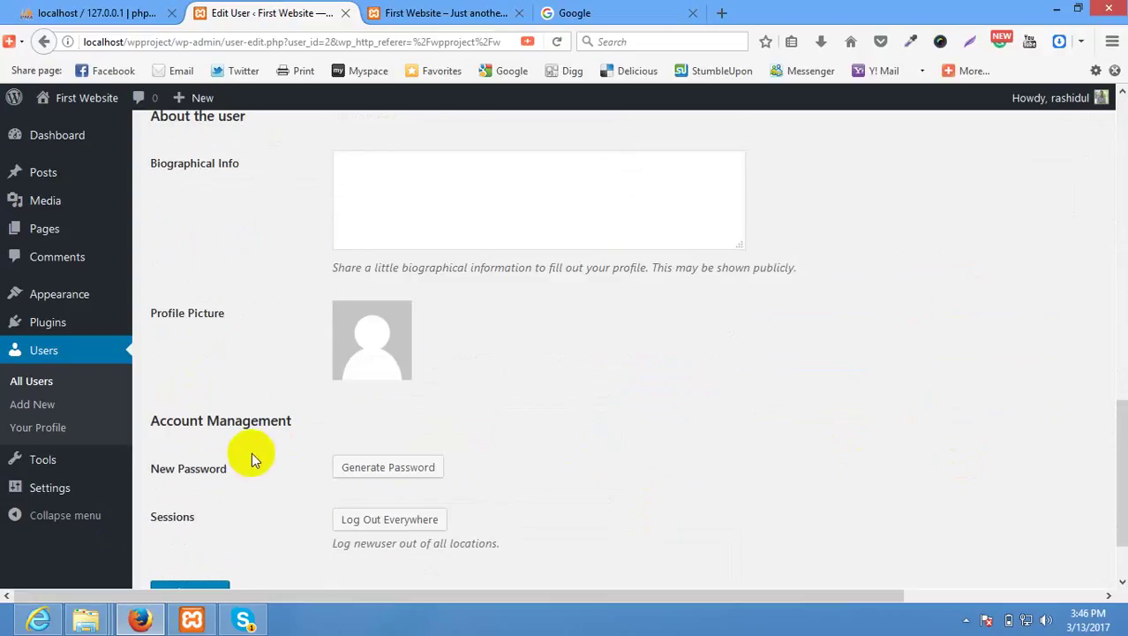
{"action": "scroll", "coordinate": [221, 476], "scroll_direction": "down", "scroll_amount": 2}
{"action": "left_click", "coordinate": [187, 504]}
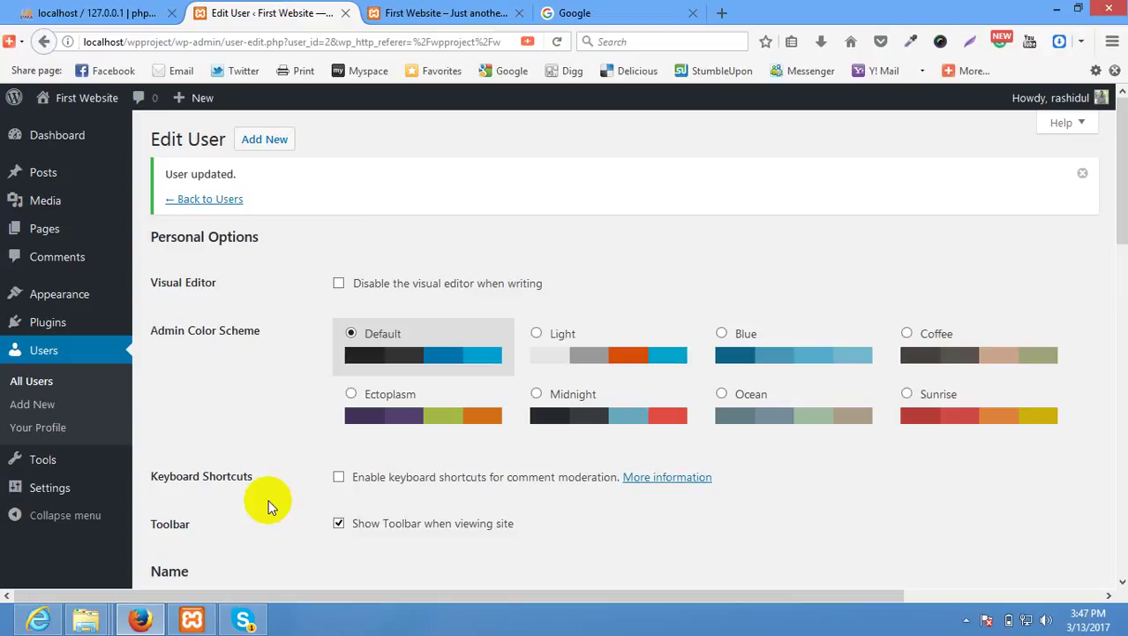
{"action": "scroll", "coordinate": [324, 365], "scroll_direction": "down", "scroll_amount": 5}
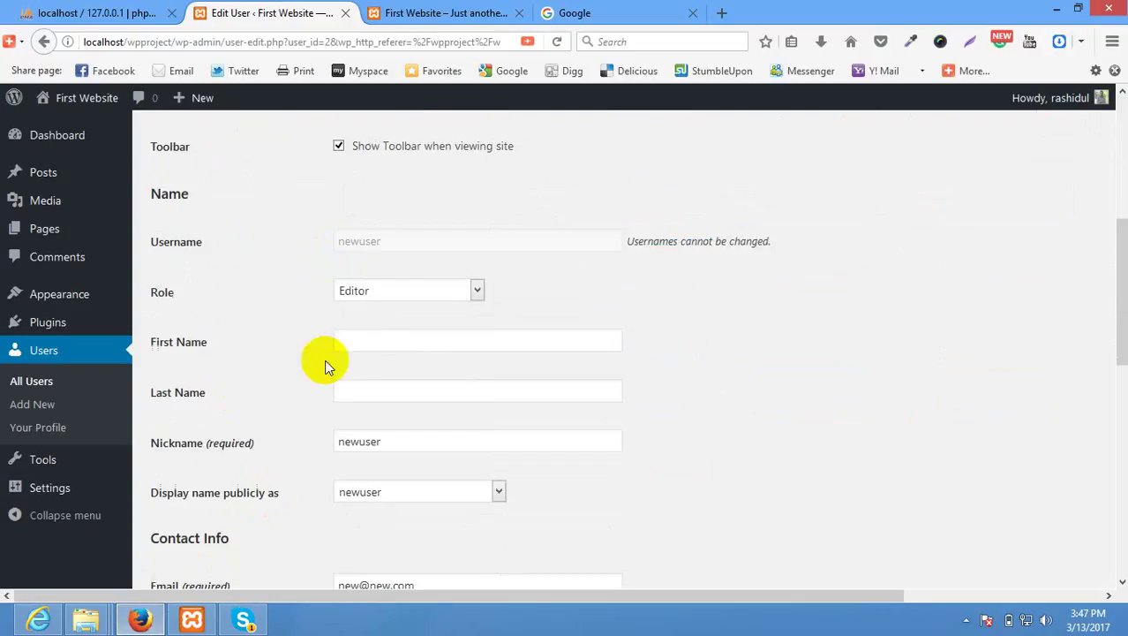
{"action": "scroll", "coordinate": [293, 425], "scroll_direction": "down", "scroll_amount": 3}
{"action": "scroll", "coordinate": [430, 287], "scroll_direction": "up", "scroll_amount": 3}
{"action": "scroll", "coordinate": [123, 487], "scroll_direction": "down", "scroll_amount": 3}
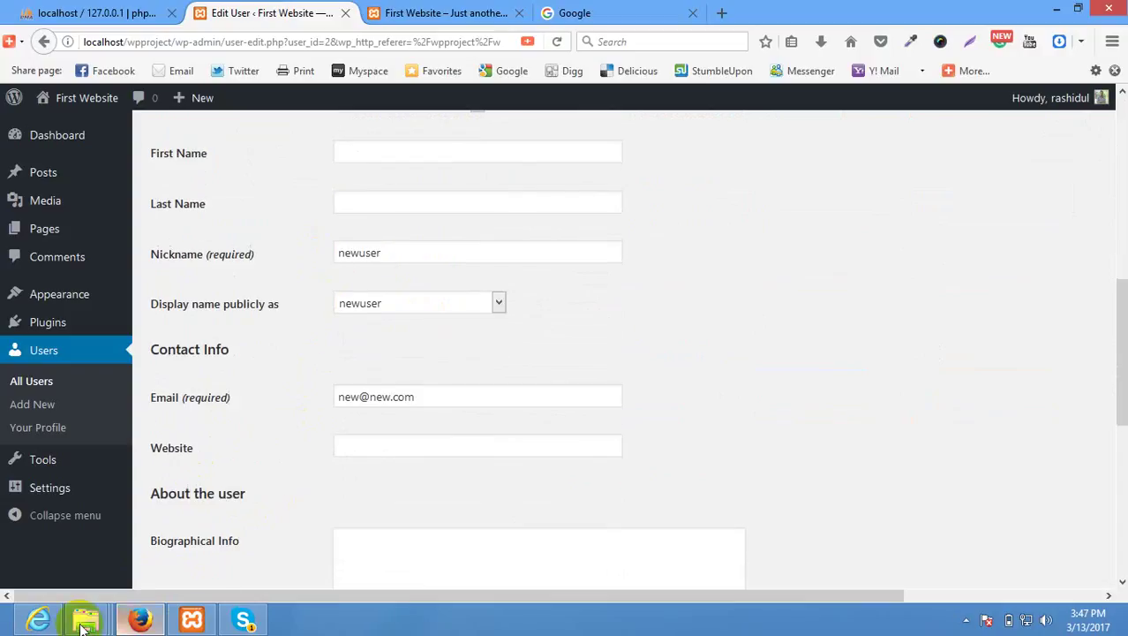
{"action": "left_click", "coordinate": [38, 619]}
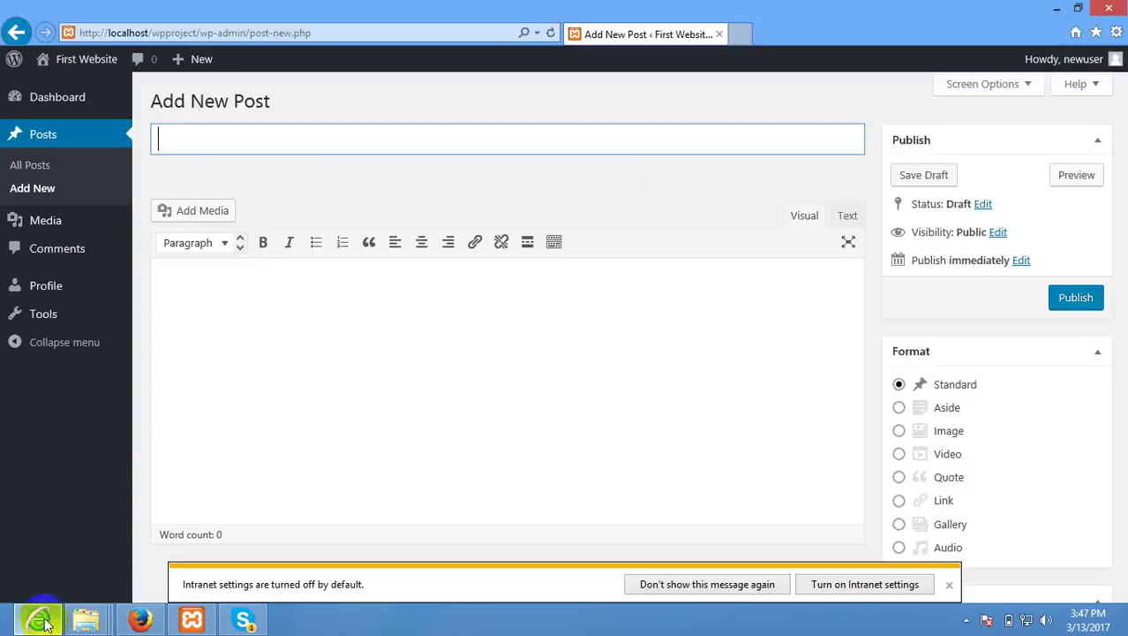
{"action": "left_click", "coordinate": [52, 134]}
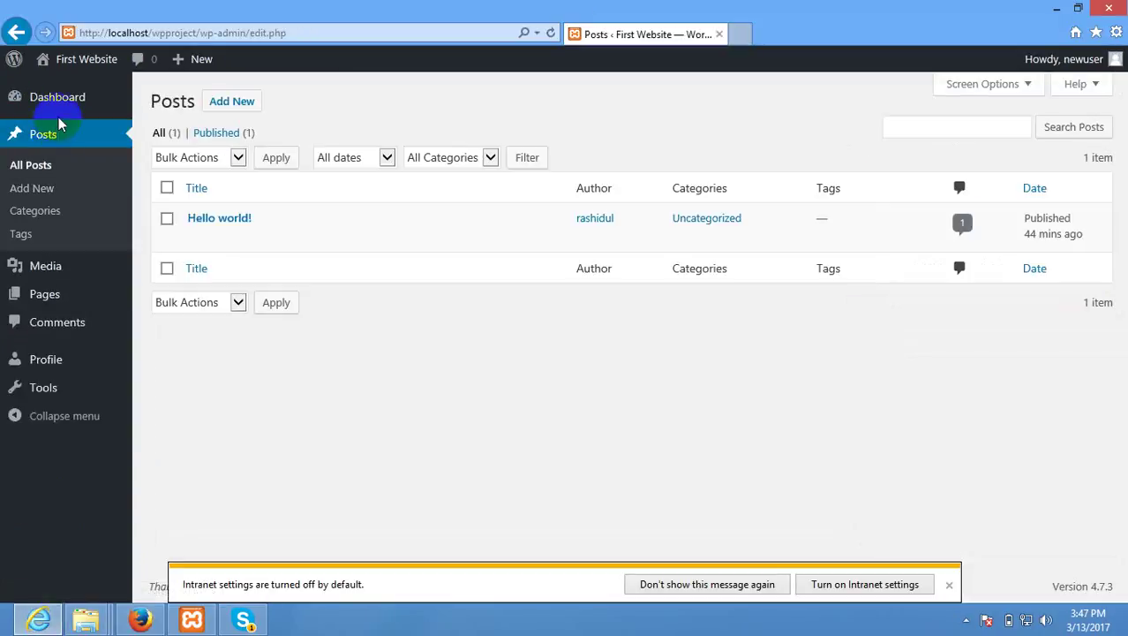
{"action": "left_click", "coordinate": [53, 167]}
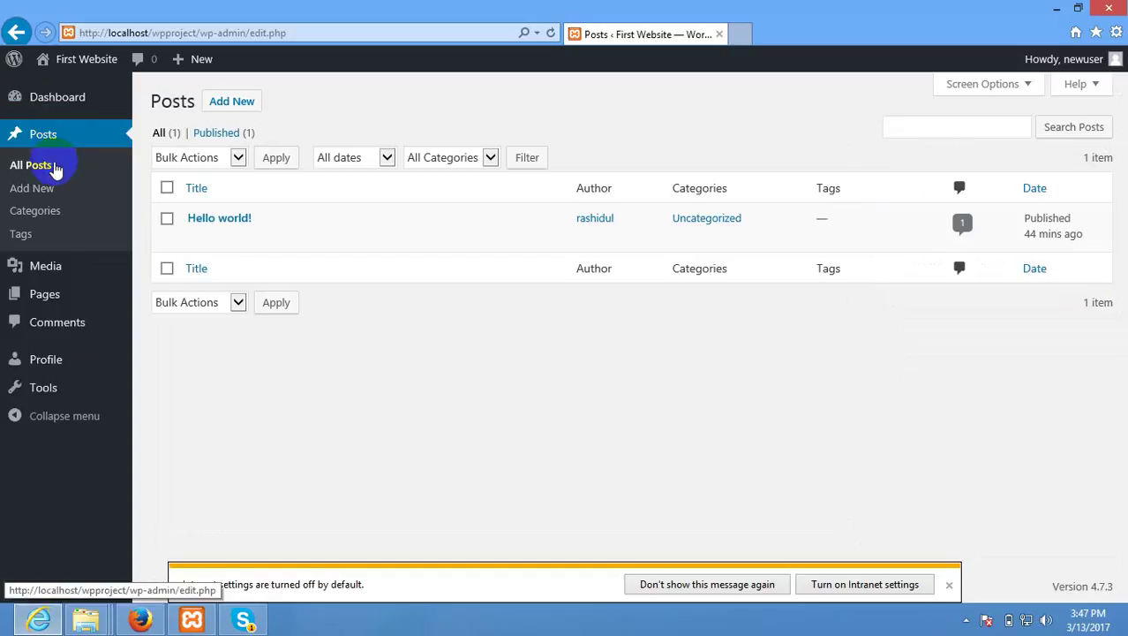
{"action": "mouse_move", "coordinate": [202, 245]}
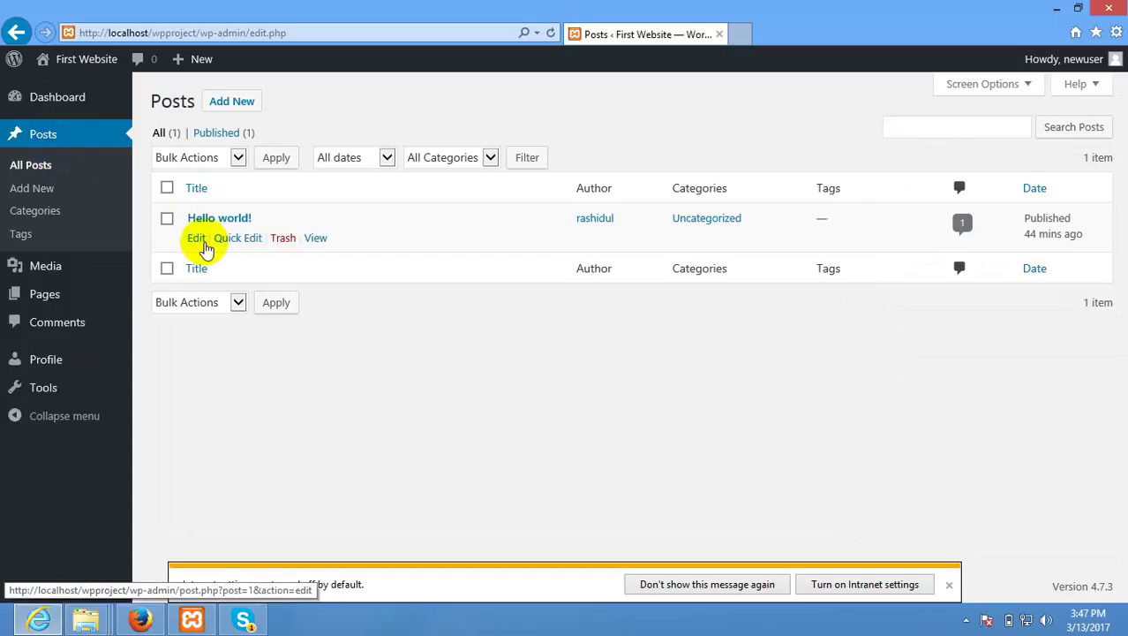
{"action": "left_click", "coordinate": [38, 300]}
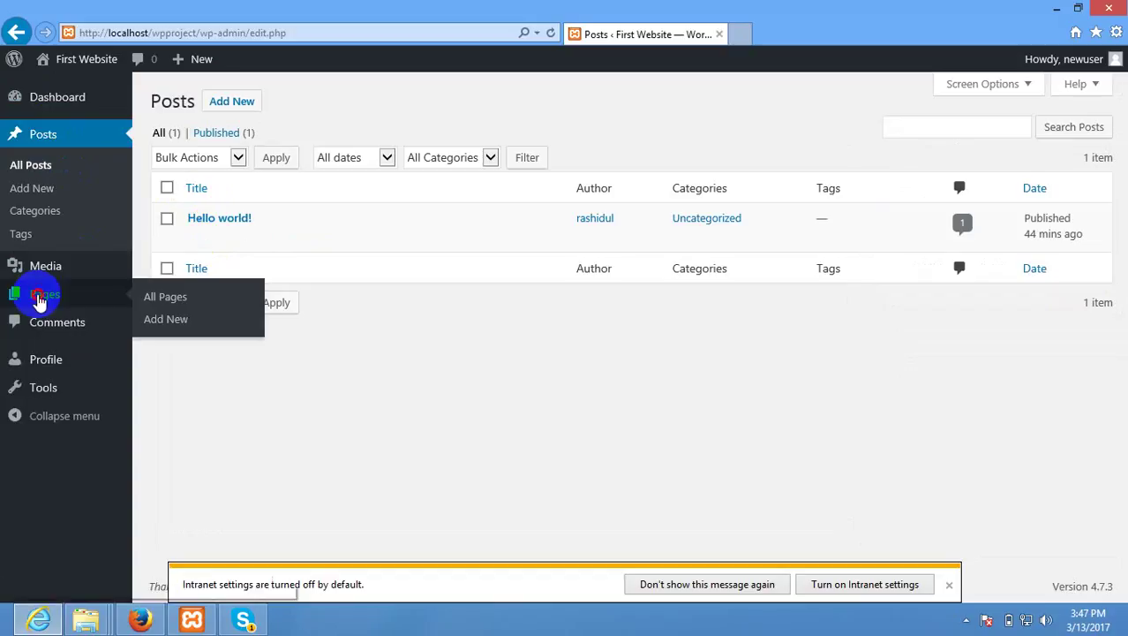
{"action": "left_click", "coordinate": [39, 301]}
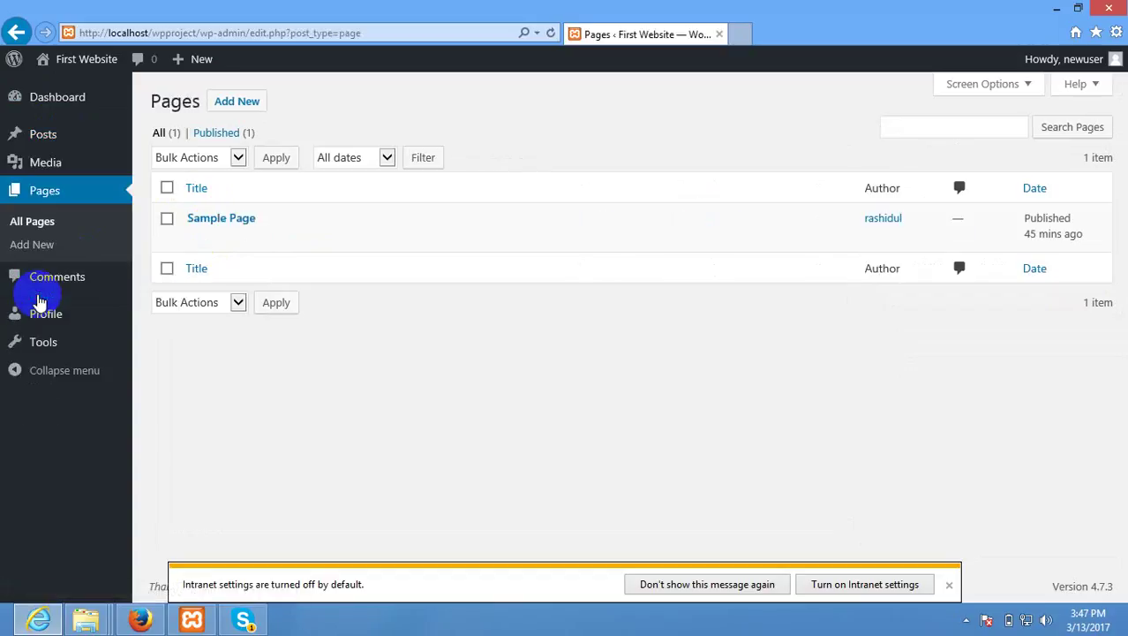
{"action": "left_click", "coordinate": [140, 618]}
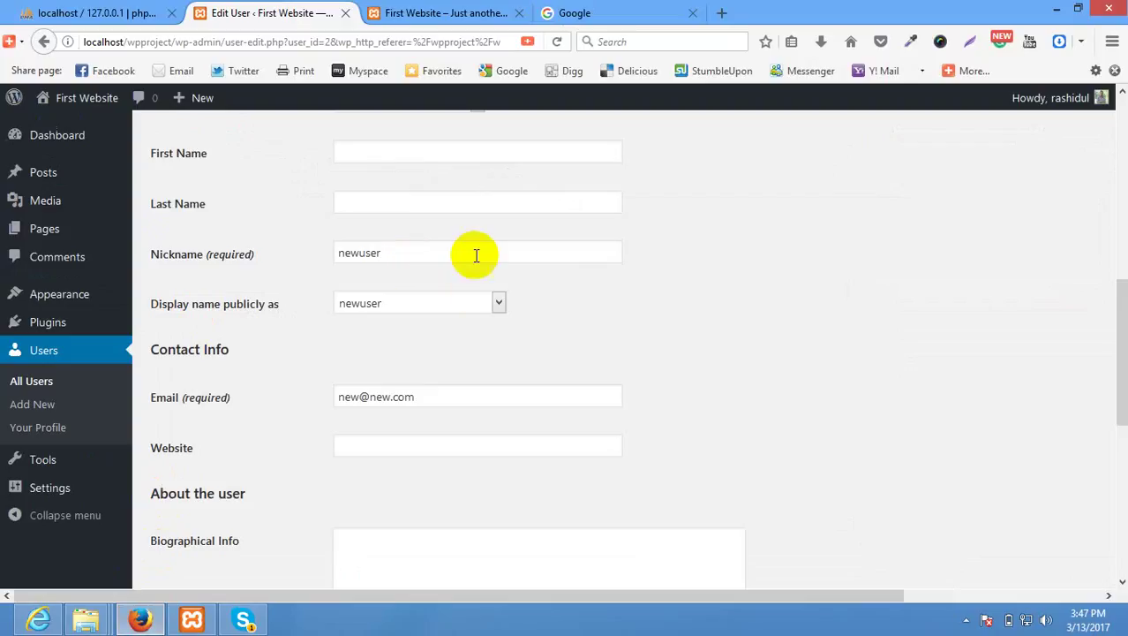
Set newuser's role to Administrator and save with Update User.
{"action": "left_click", "coordinate": [478, 311]}
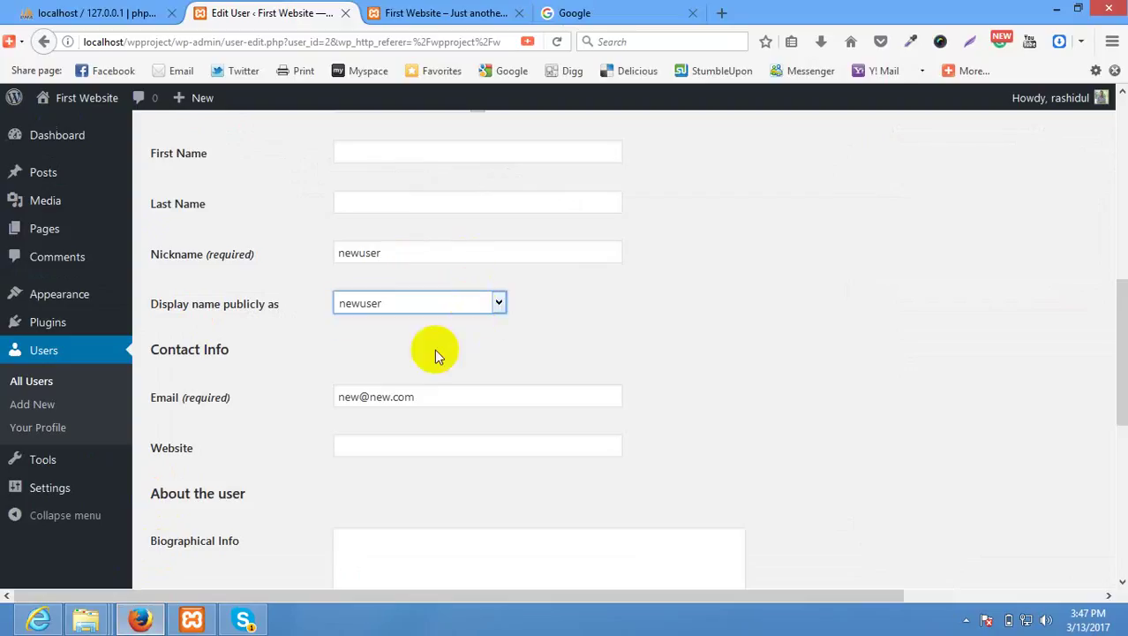
{"action": "scroll", "coordinate": [443, 343], "scroll_direction": "up", "scroll_amount": 4}
{"action": "left_click", "coordinate": [436, 274]}
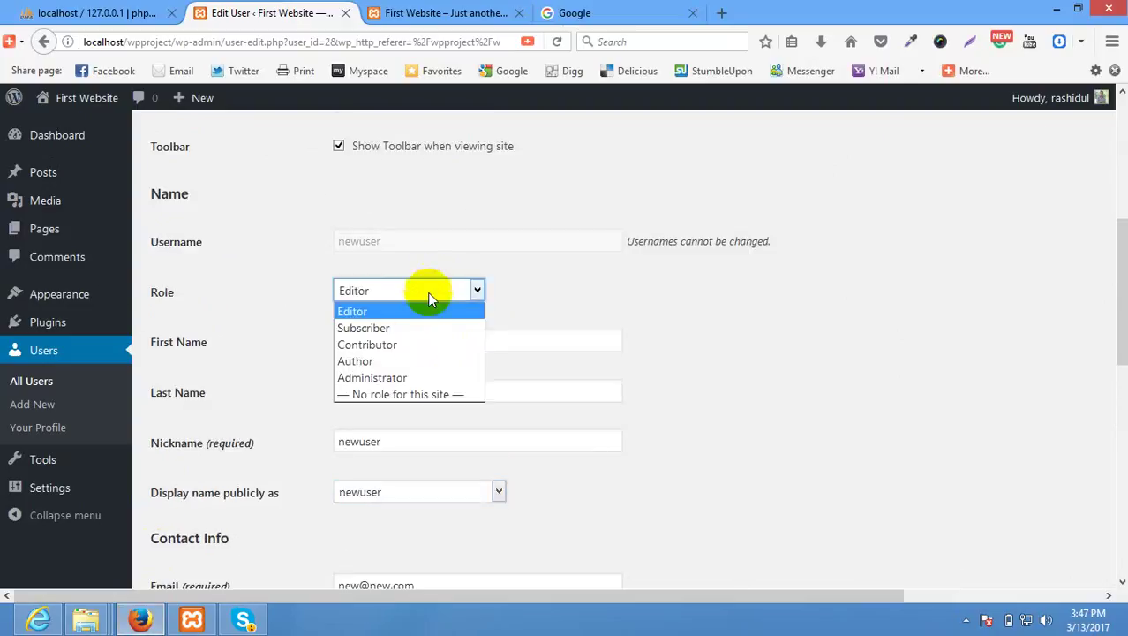
{"action": "left_click", "coordinate": [404, 381]}
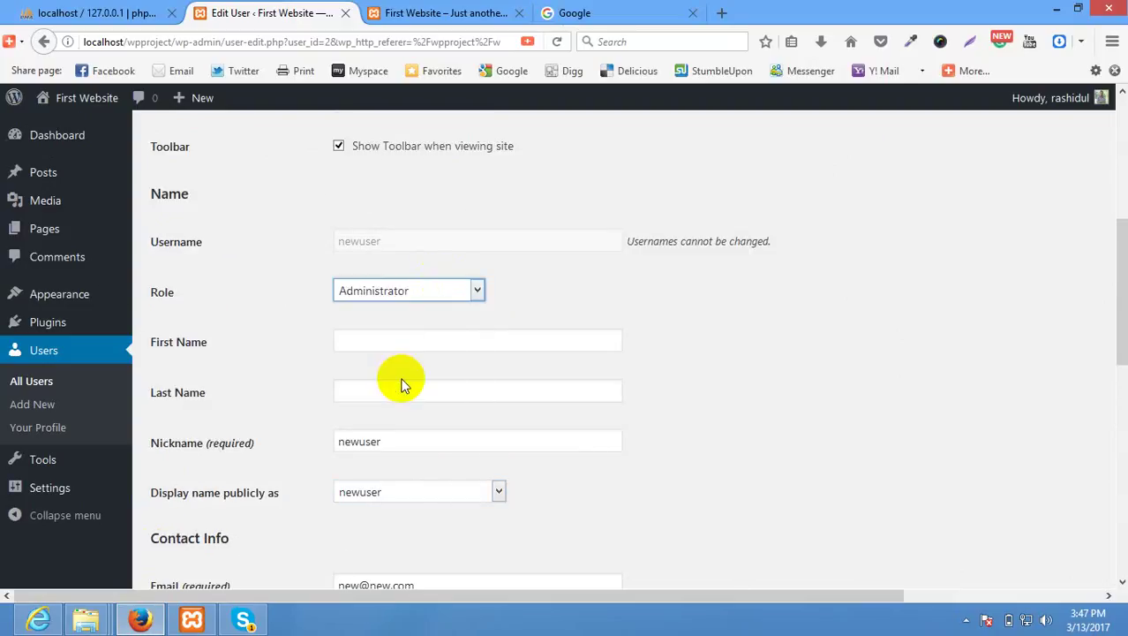
{"action": "scroll", "coordinate": [401, 384], "scroll_direction": "down", "scroll_amount": 8}
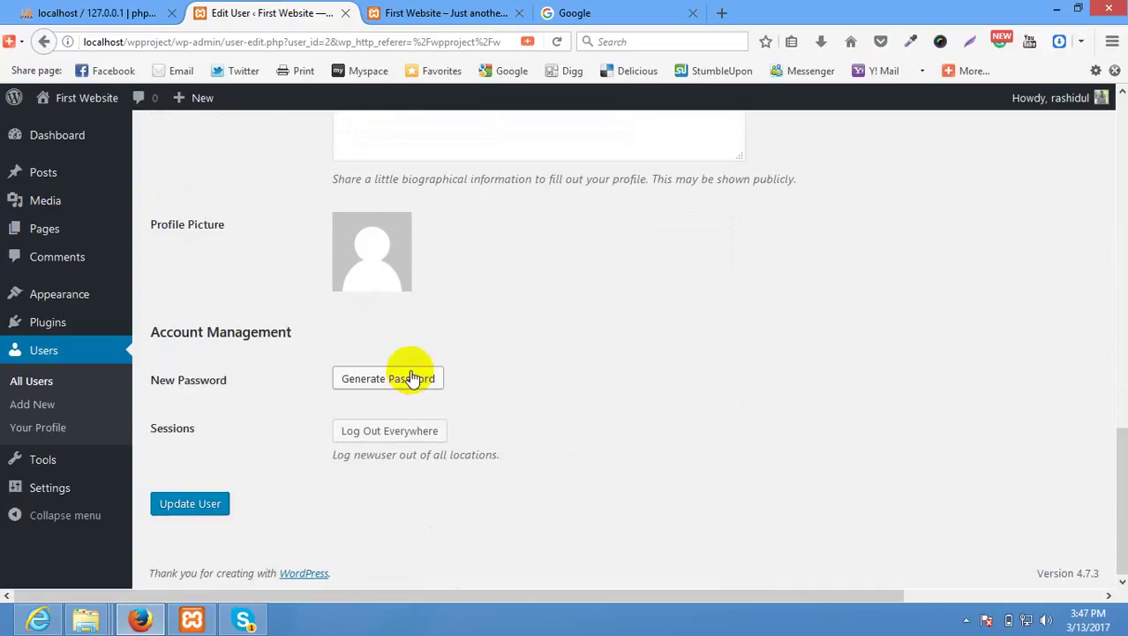
{"action": "left_click", "coordinate": [191, 519]}
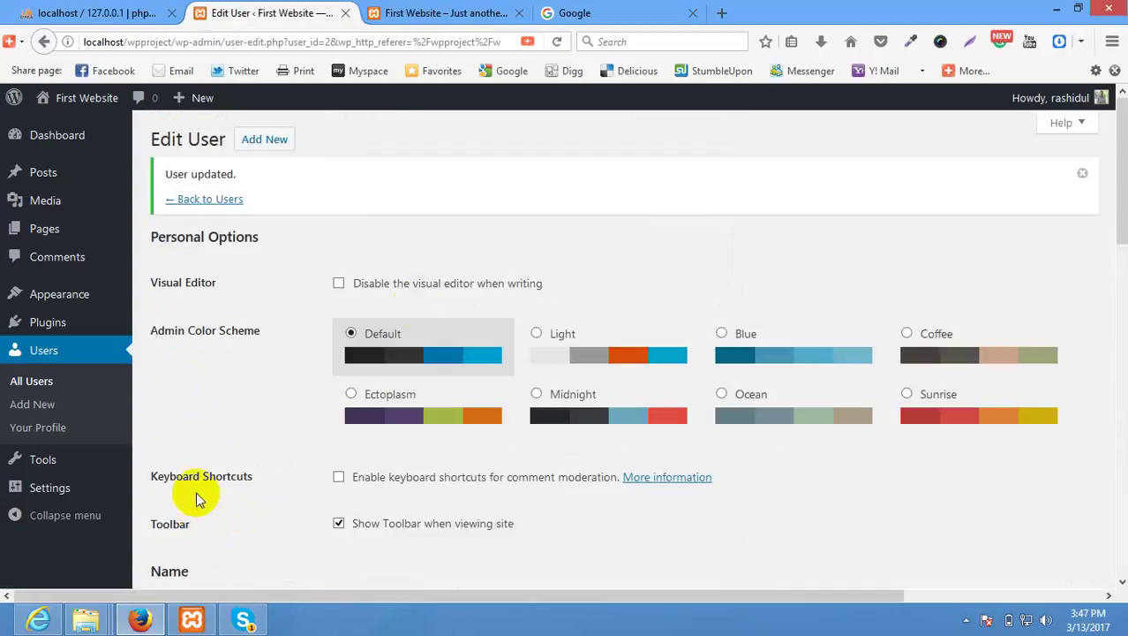
{"action": "scroll", "coordinate": [402, 298], "scroll_direction": "down", "scroll_amount": 8}
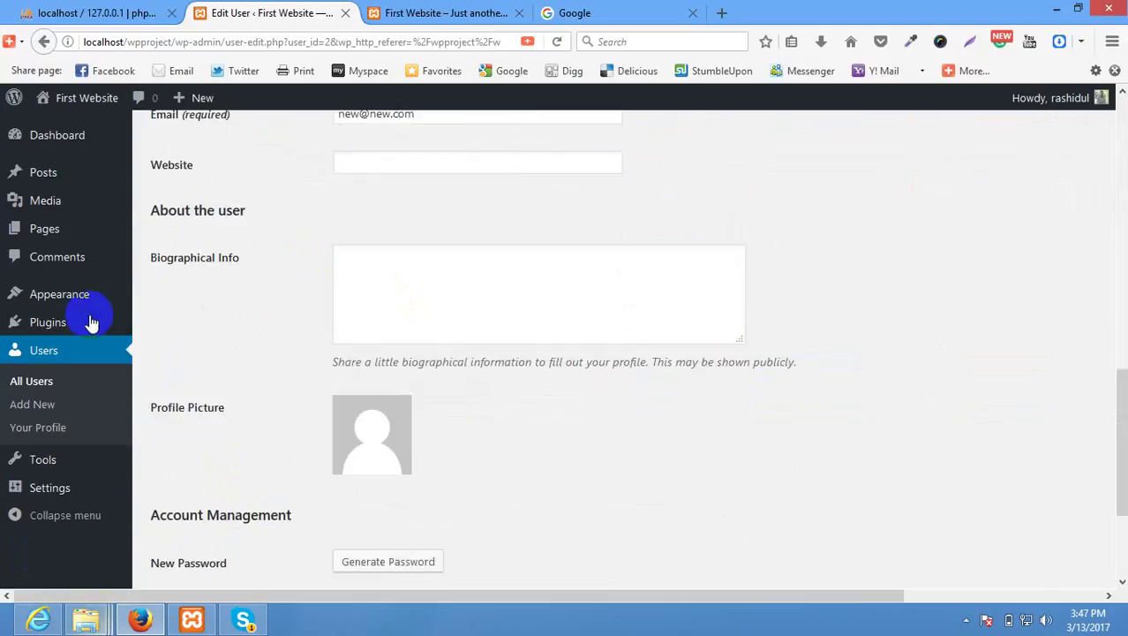
{"action": "scroll", "coordinate": [385, 369], "scroll_direction": "down", "scroll_amount": 3}
{"action": "left_click", "coordinate": [38, 620]}
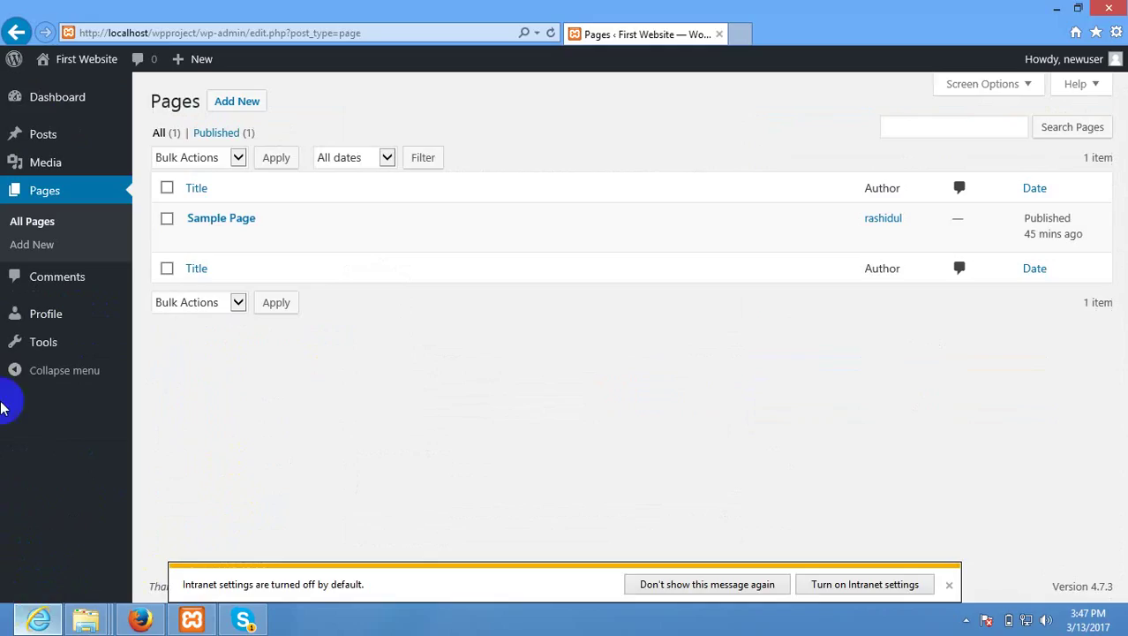
Check the Administrator's dashboard menu and Appearance submenu in Internet Explorer, then switch back to Firefox.
{"action": "left_click", "coordinate": [62, 109]}
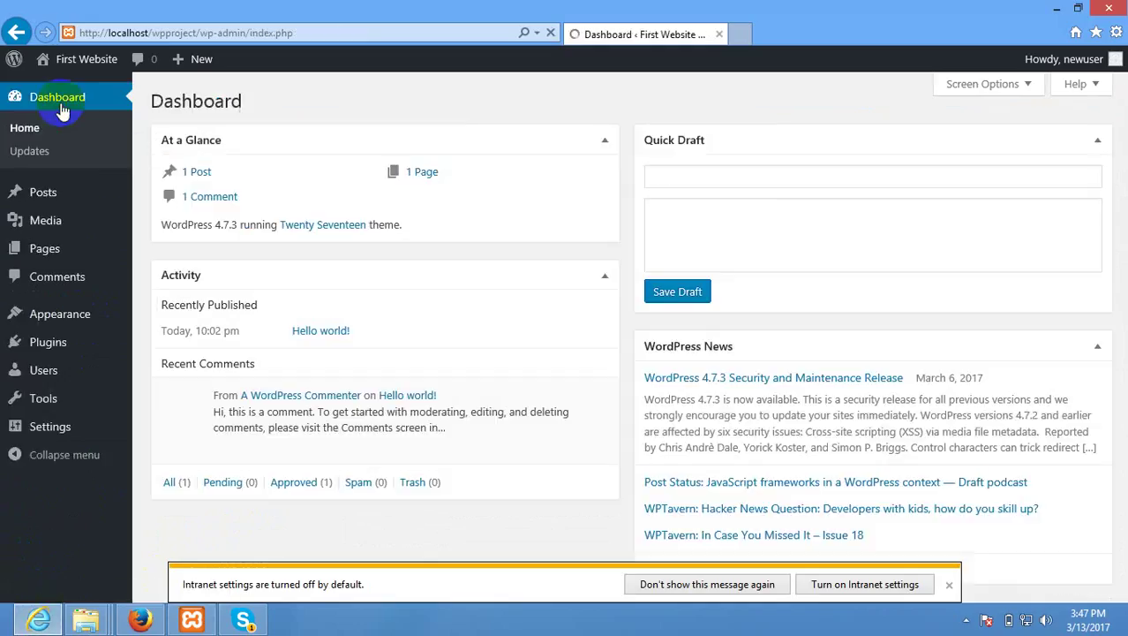
{"action": "mouse_move", "coordinate": [56, 312]}
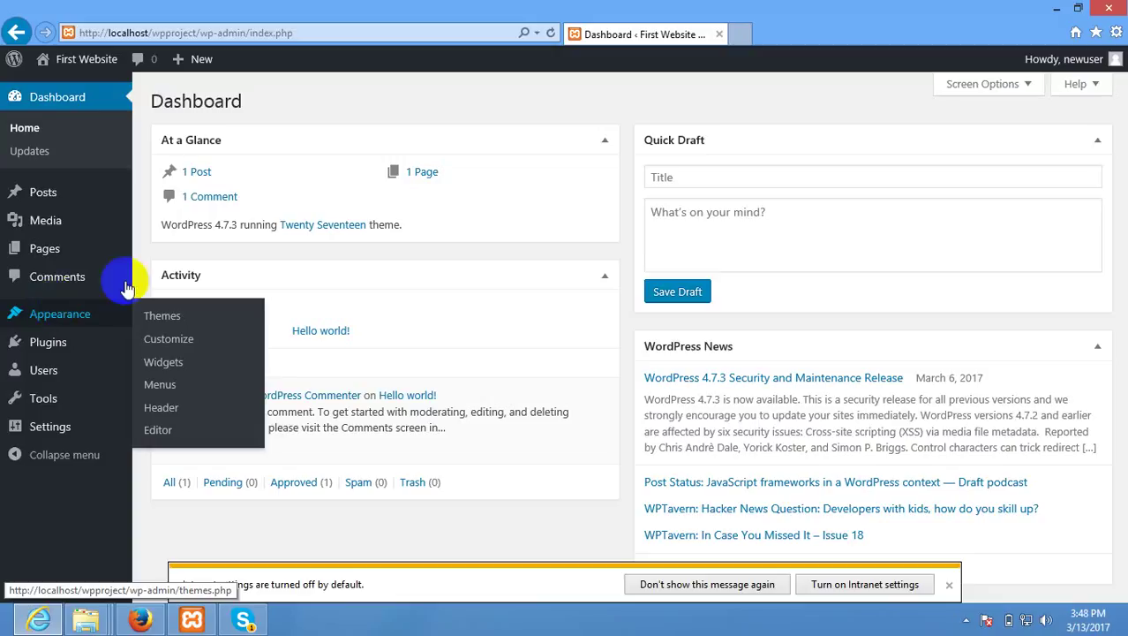
{"action": "left_click", "coordinate": [137, 620]}
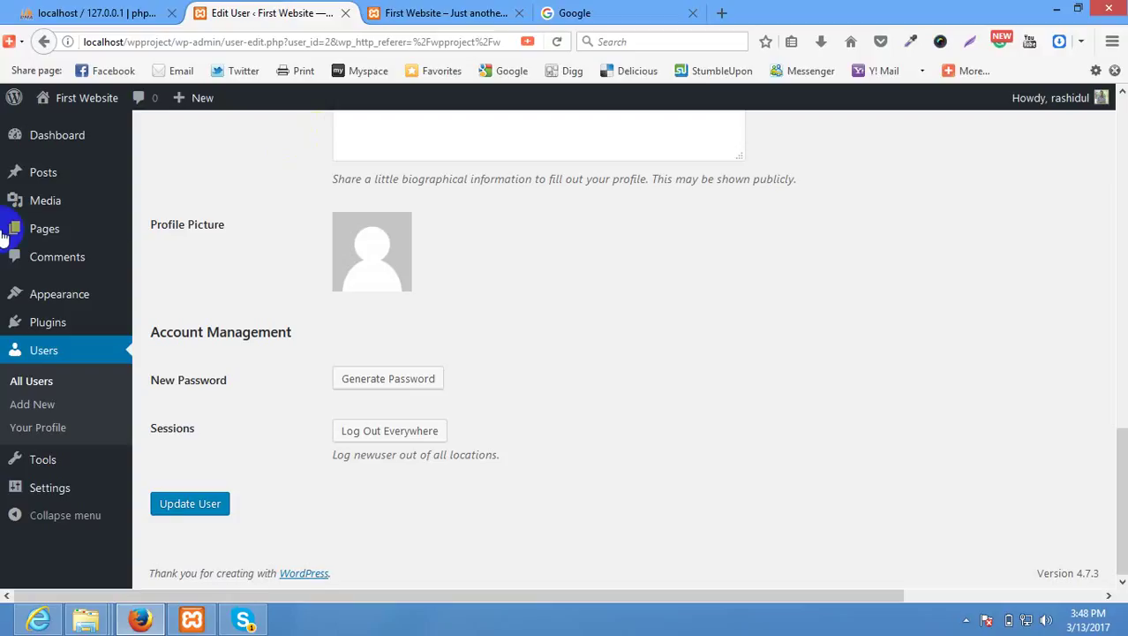
Scroll back to the top of newuser's profile and reveal the hidden system tray icons.
{"action": "scroll", "coordinate": [304, 182], "scroll_direction": "up", "scroll_amount": 5}
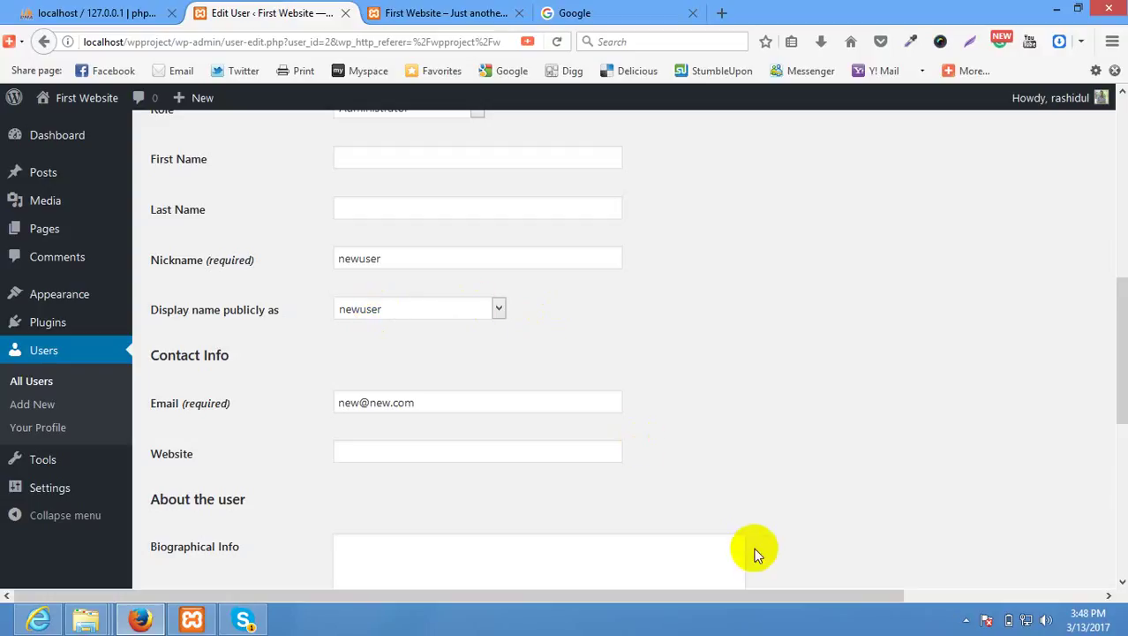
{"action": "left_click", "coordinate": [966, 621]}
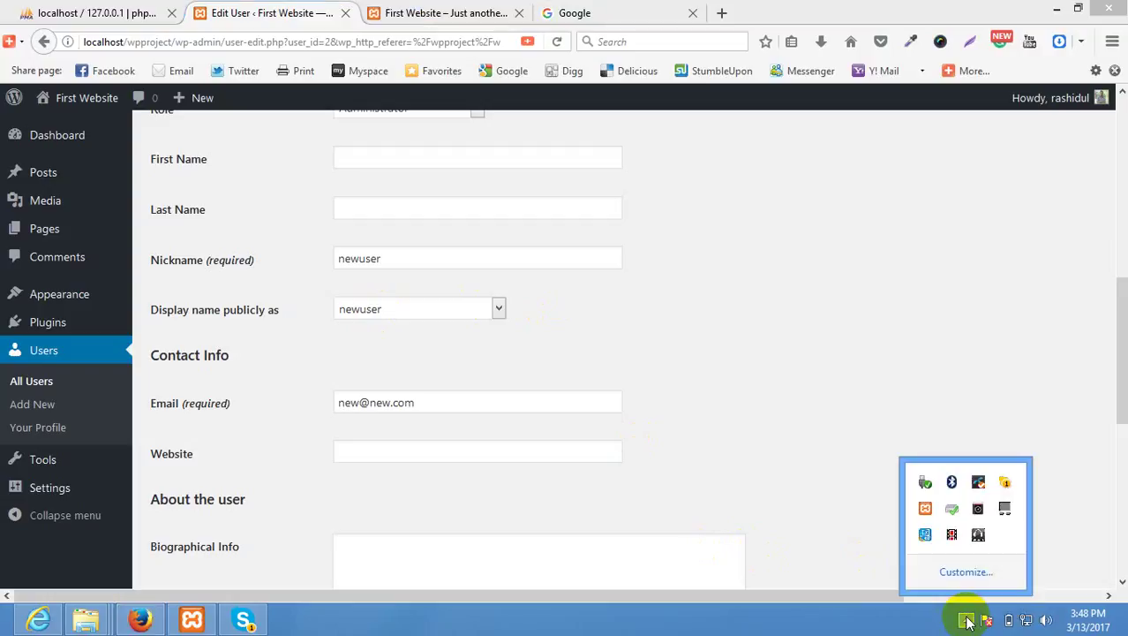